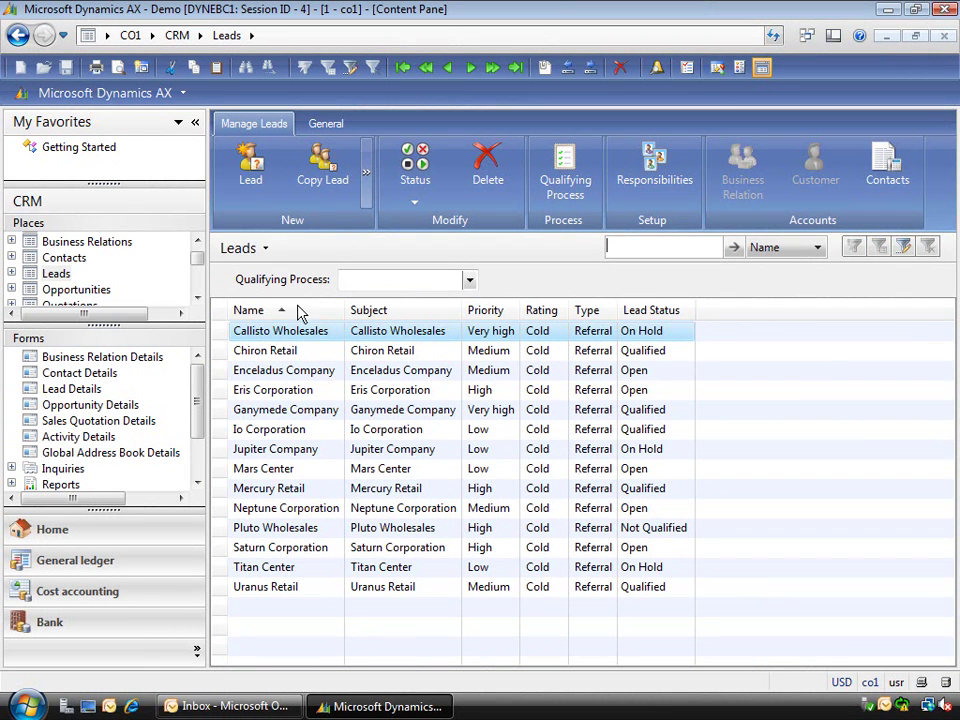
Add the first listed CRM contact to Outlook contacts.
left_click(17, 35)
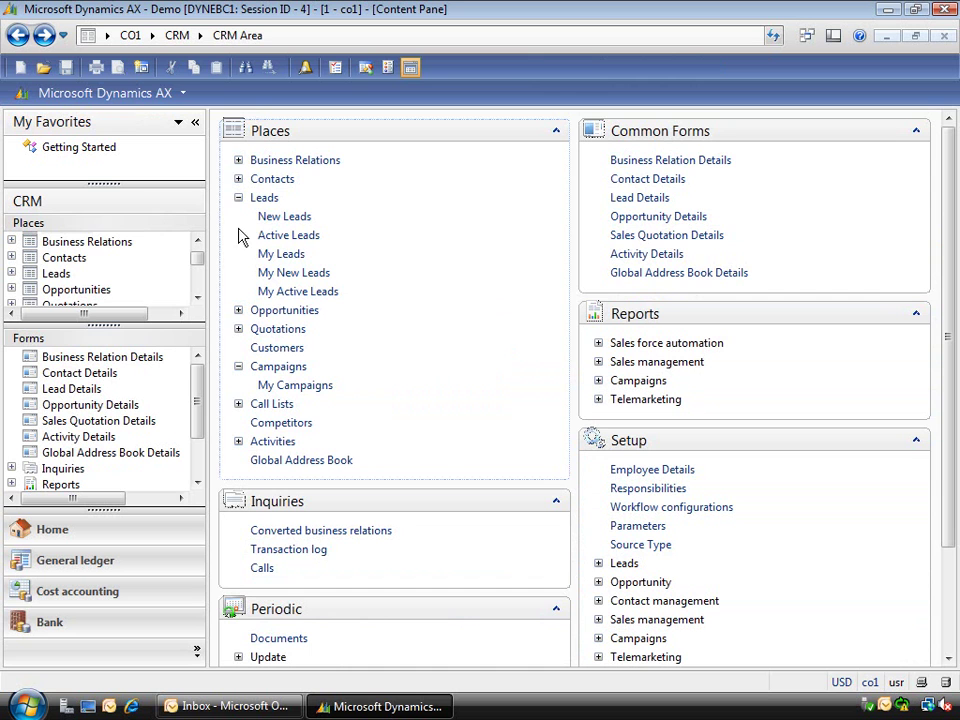
left_click(266, 180)
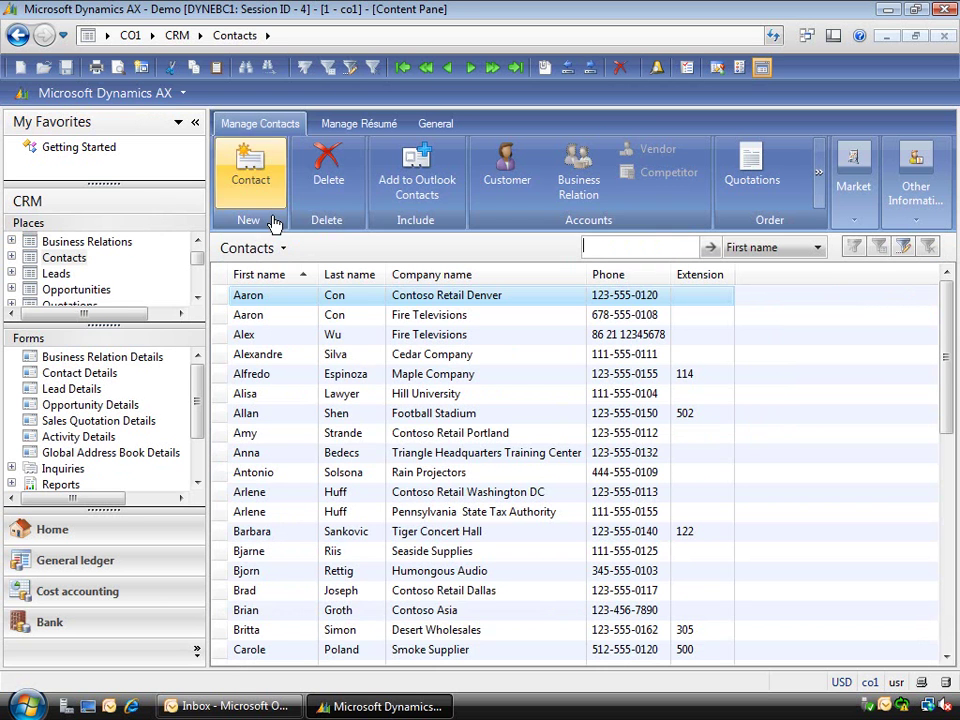
left_click(426, 180)
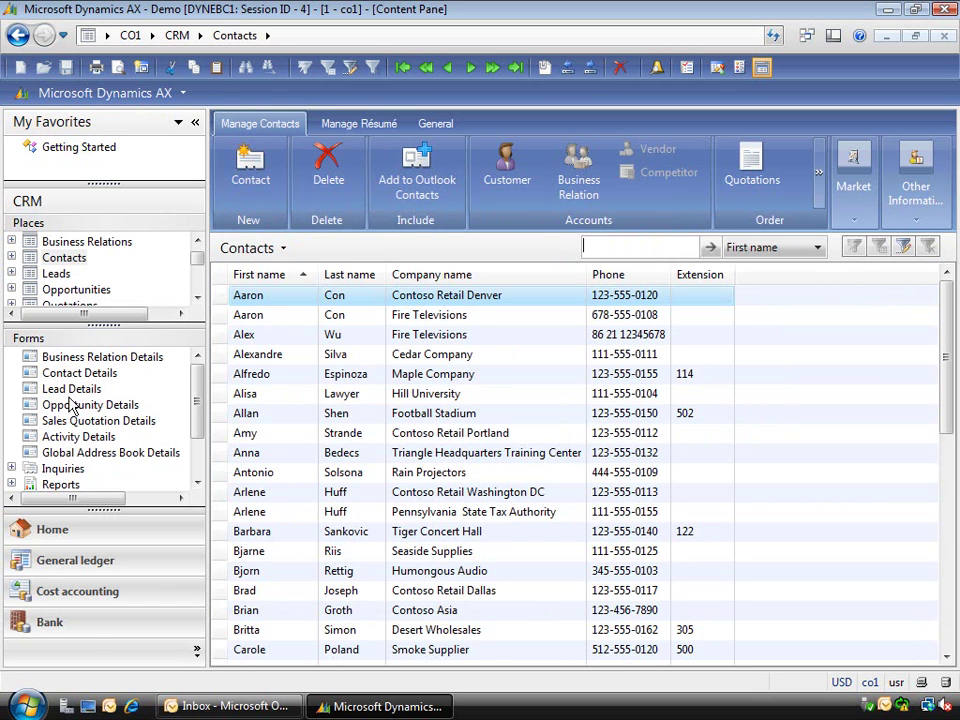
Switch to the CRM module and scroll to the Setup section's Microsoft Office Outlook links.
left_click(197, 650)
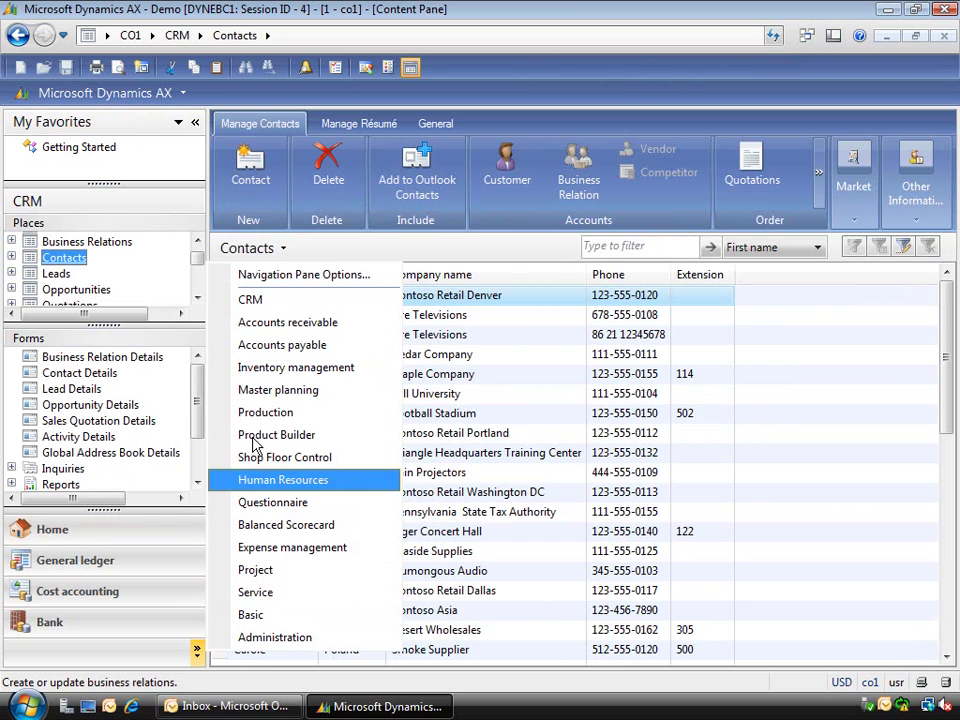
left_click(250, 299)
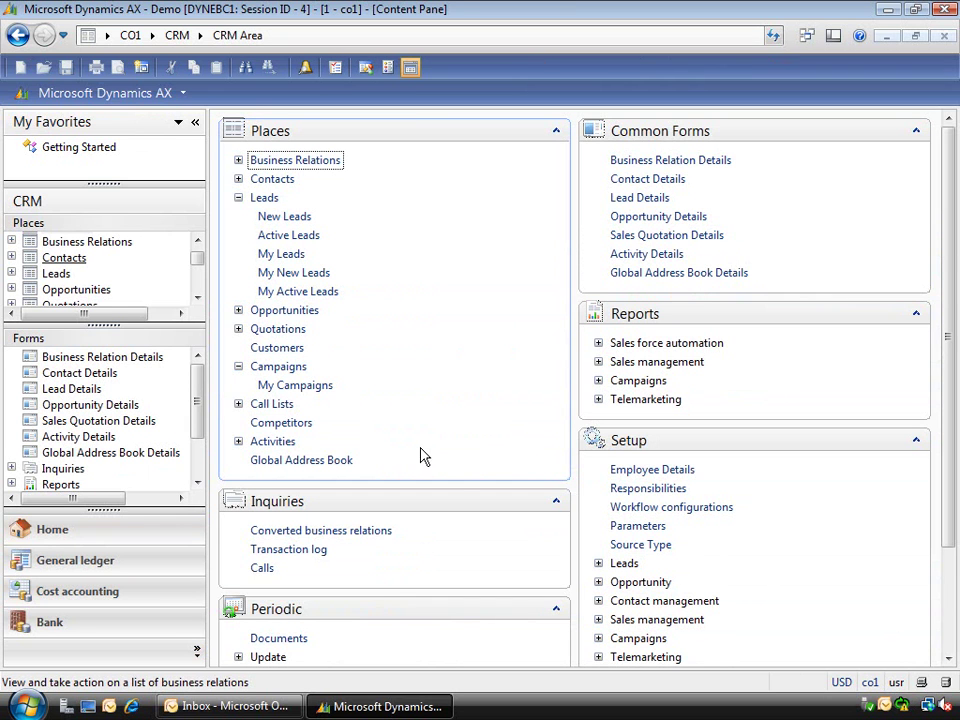
left_click_drag(948, 515, 930, 602)
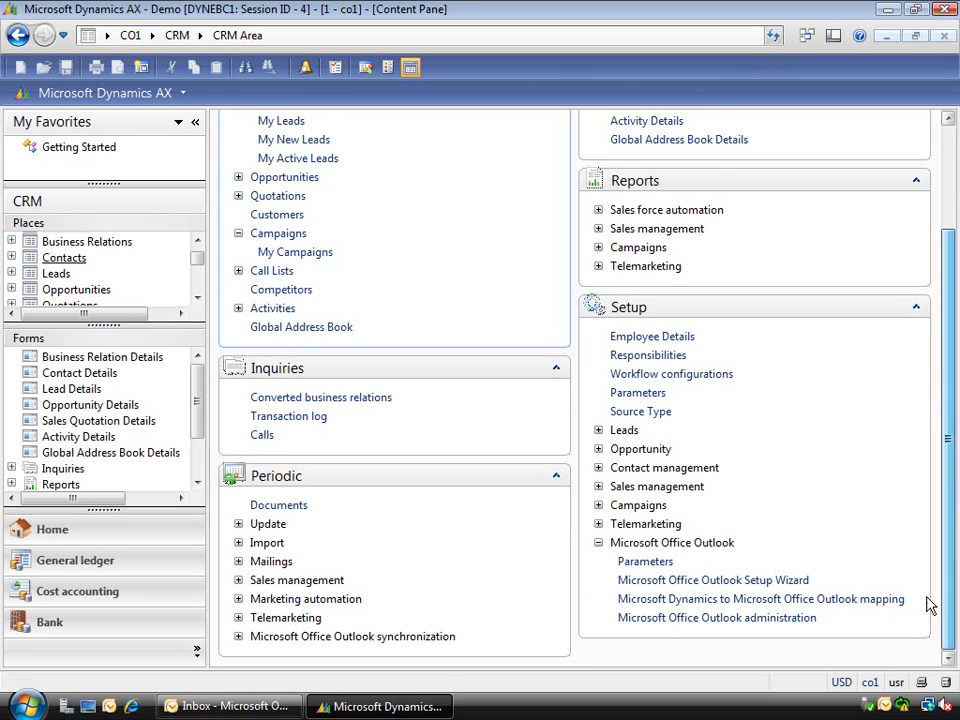
Open Employee Details in the Human Resources module.
left_click(197, 651)
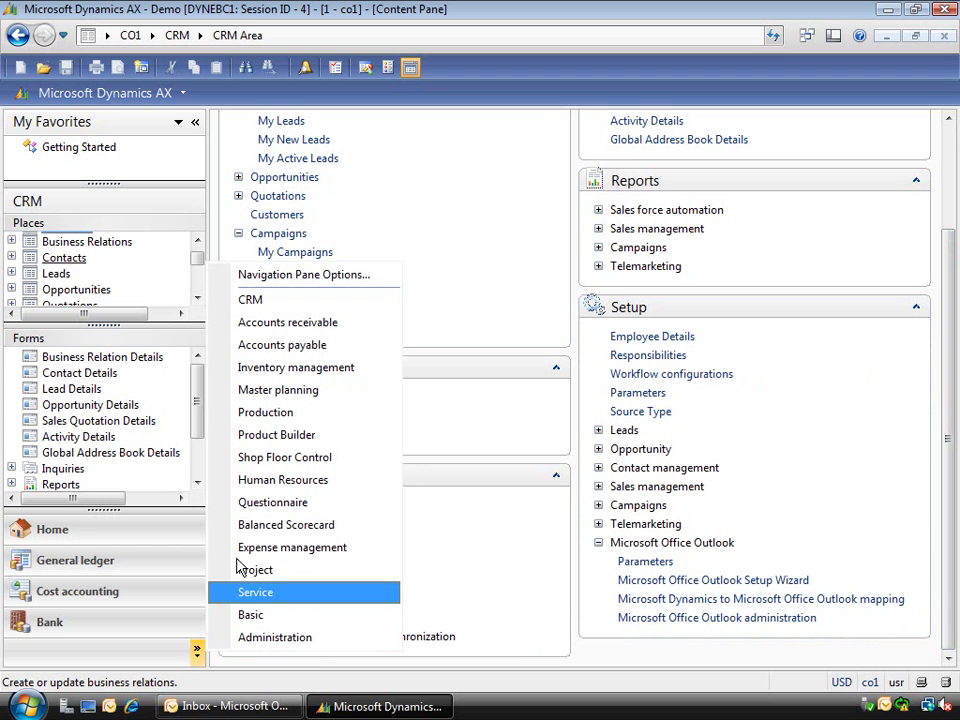
left_click(243, 486)
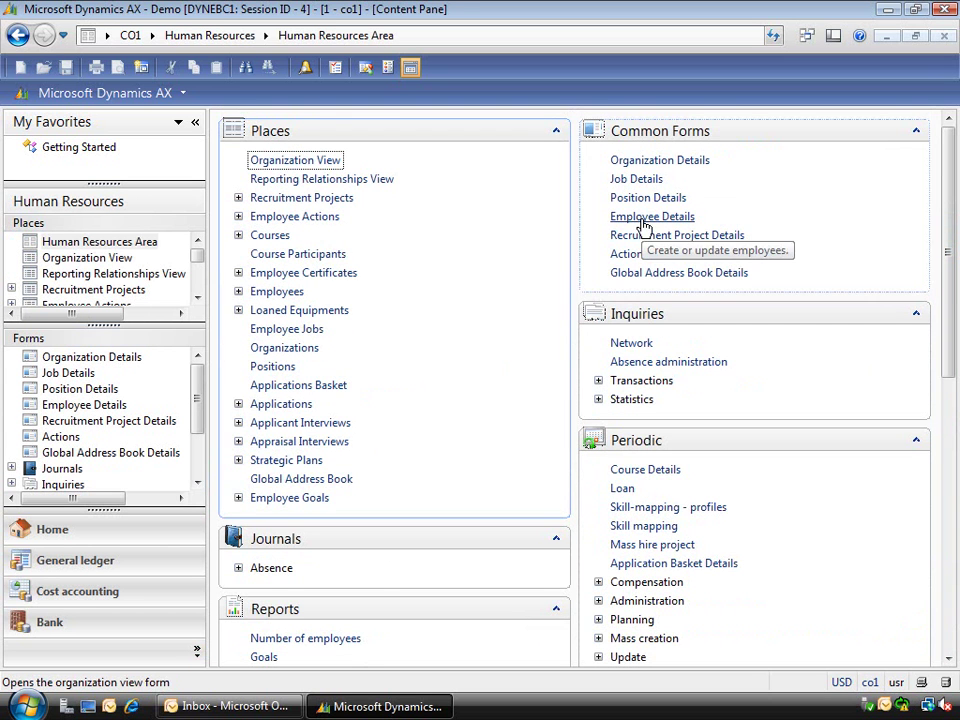
left_click(641, 217)
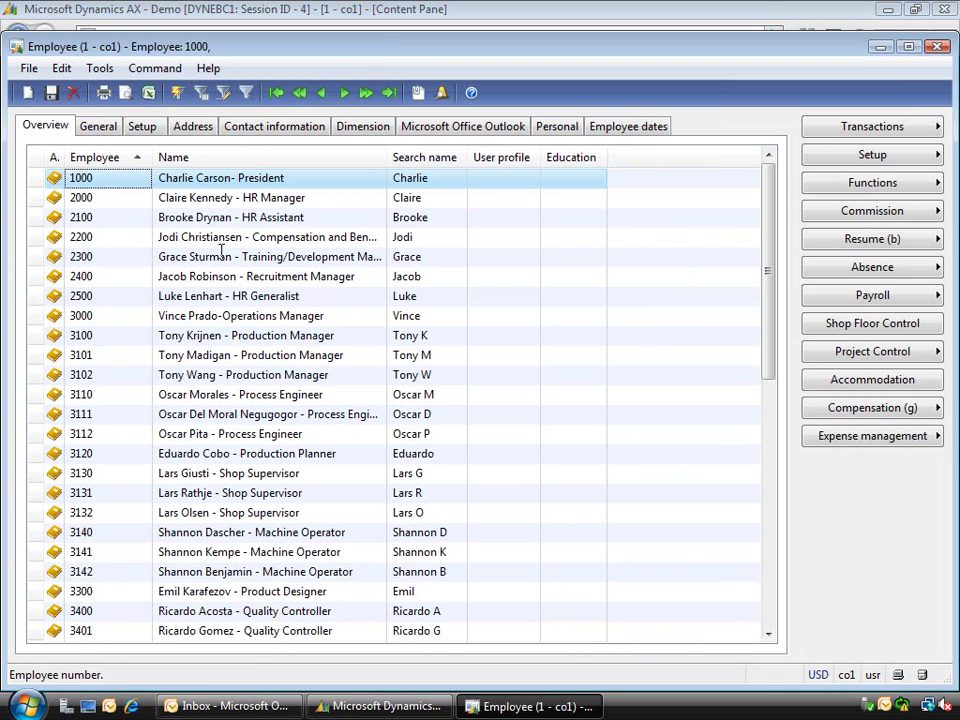
Filter employees by Name with a wildcard name pattern and view employee 7210's contact information.
right_click(200, 242)
left_click(250, 249)
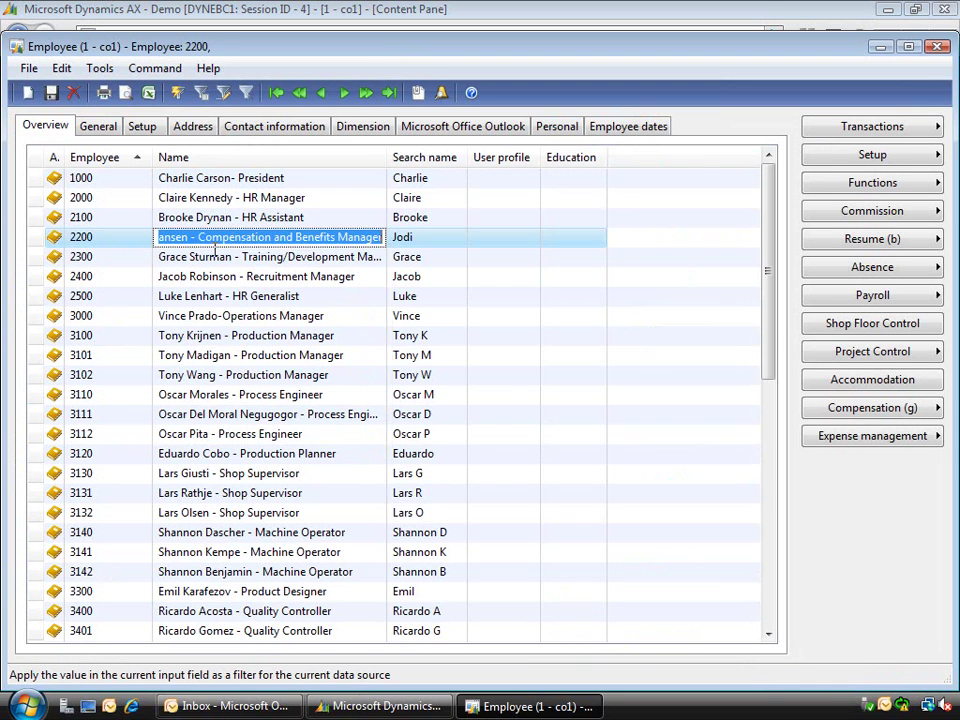
type("Nancy*")
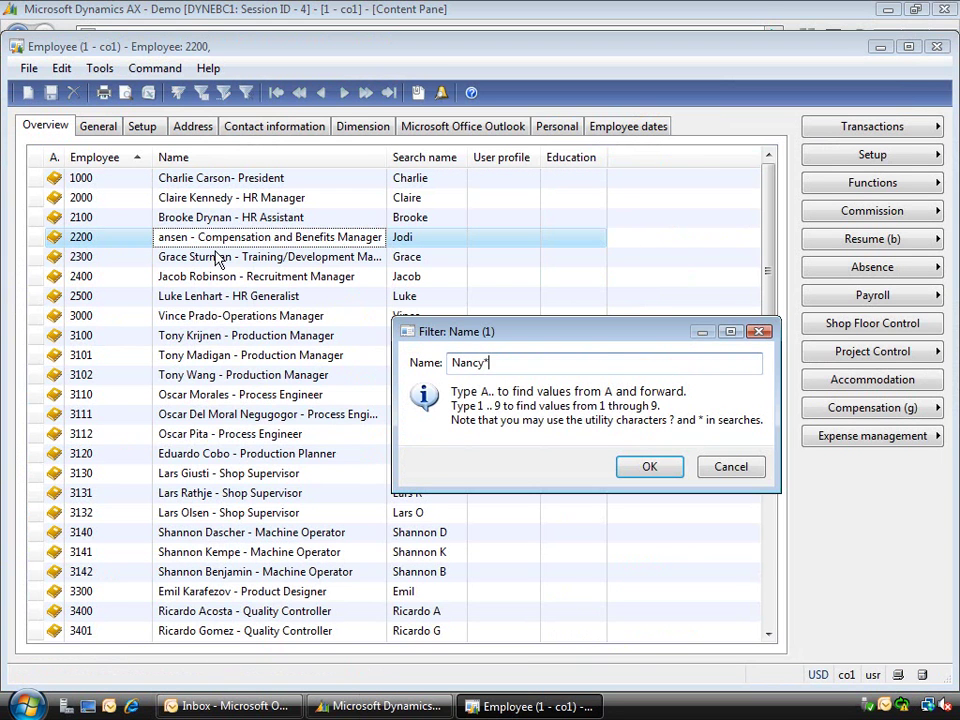
key("Return")
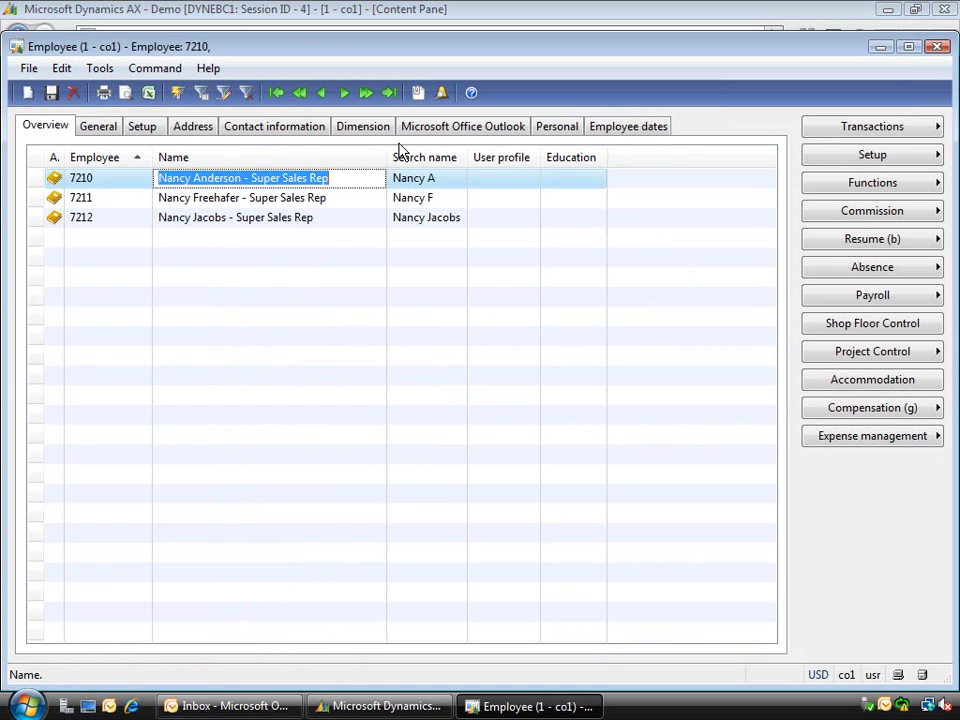
left_click(284, 127)
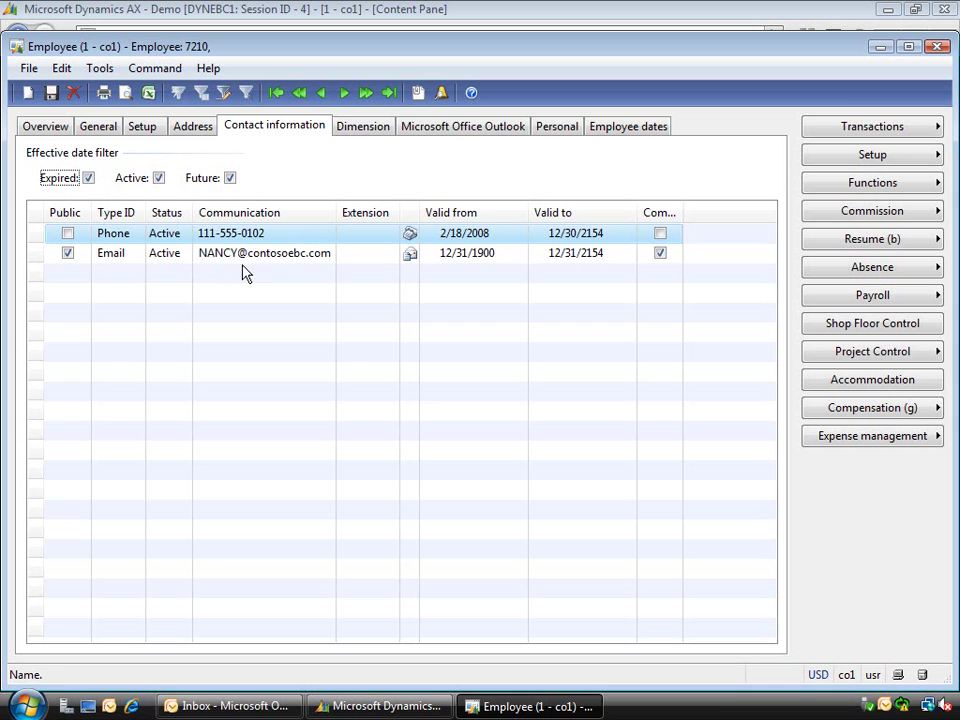
Close the Employee form and return to the CRM Area's Microsoft Office Outlook setup links.
left_click(936, 48)
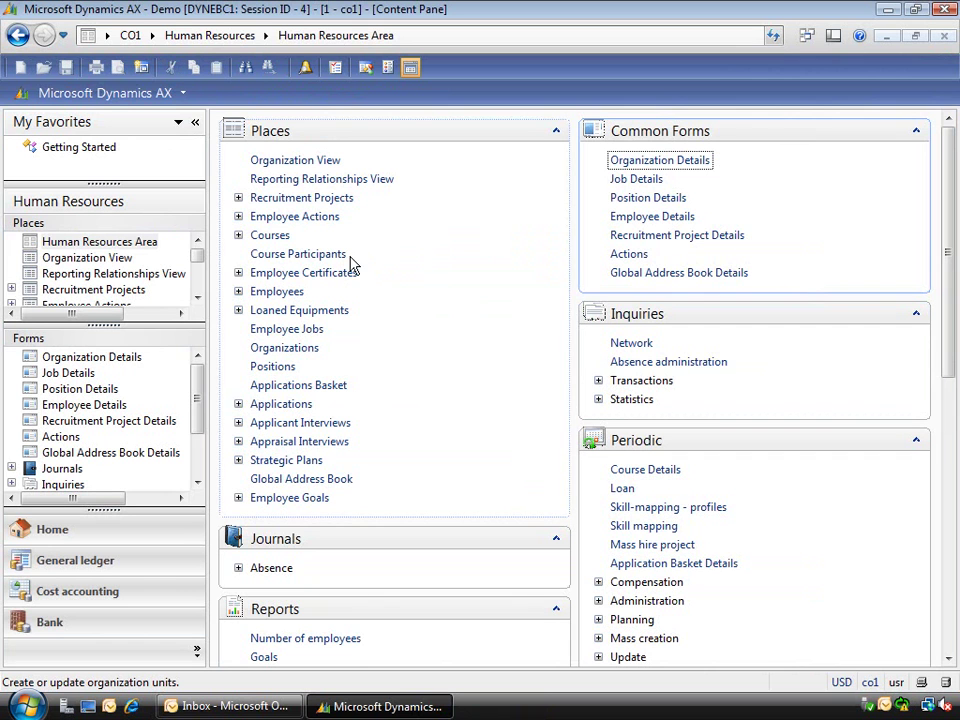
left_click(17, 37)
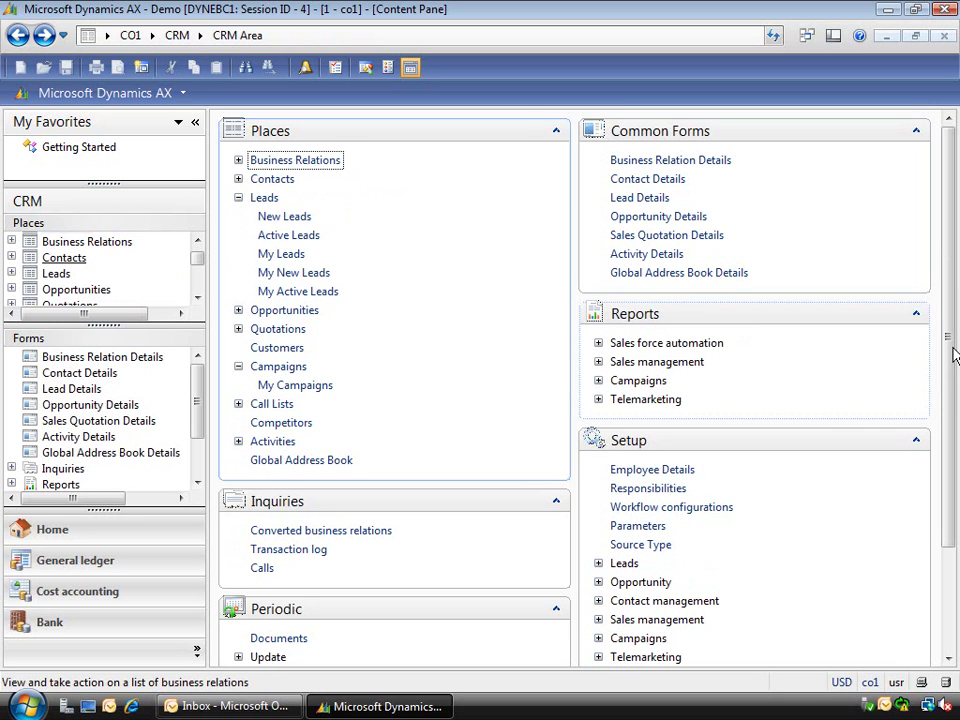
left_click_drag(949, 338, 953, 478)
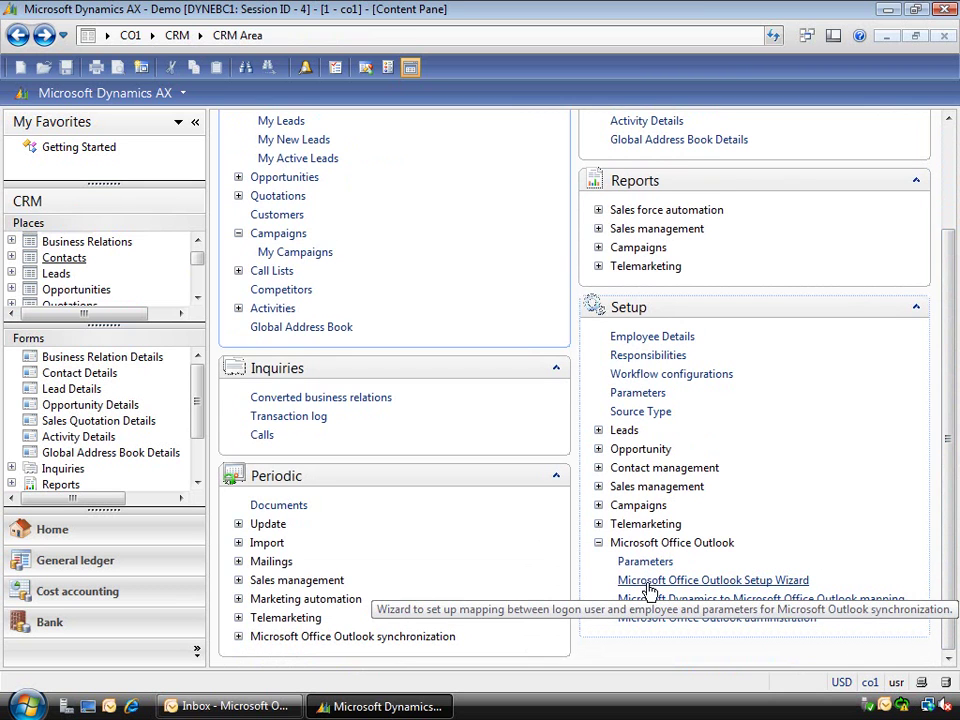
Launch the Outlook Setup Wizard and accept employee 7210's login mapping.
left_click(718, 590)
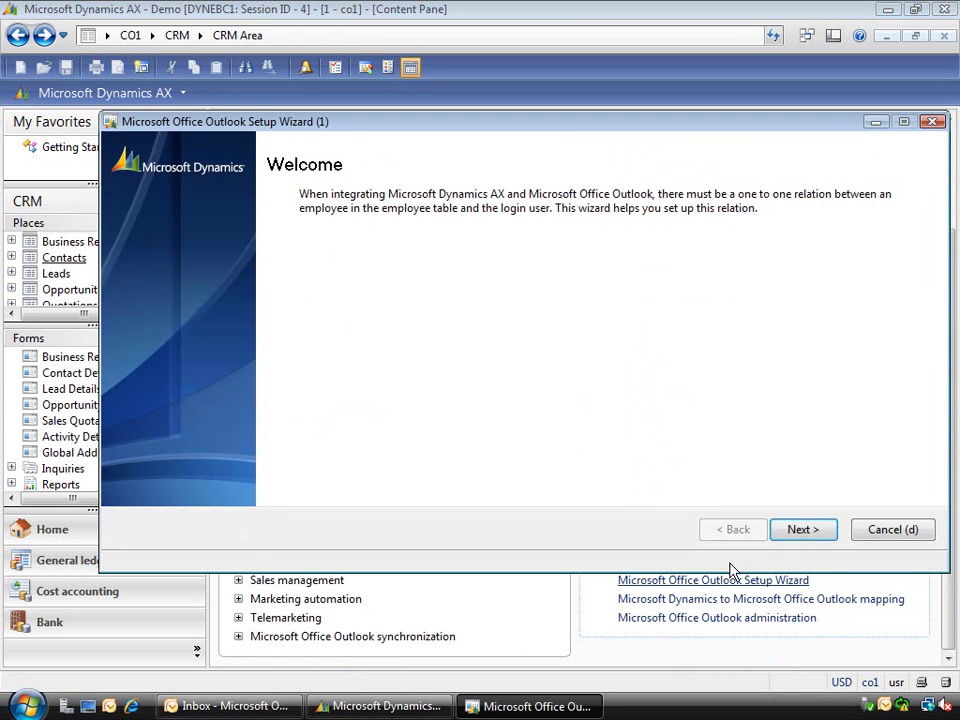
left_click(800, 529)
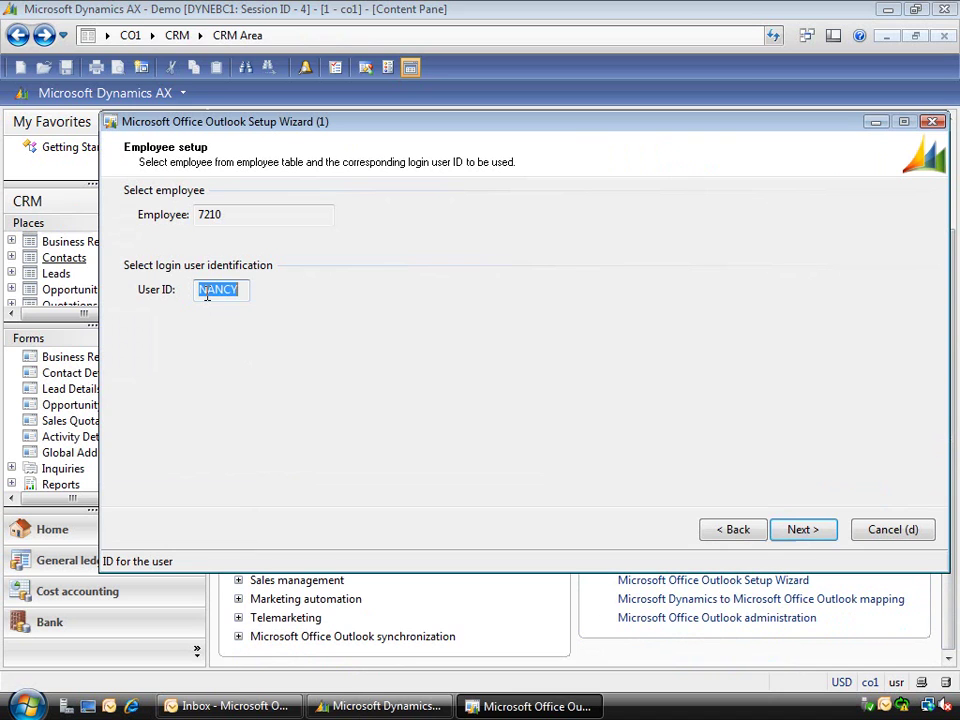
left_click(798, 531)
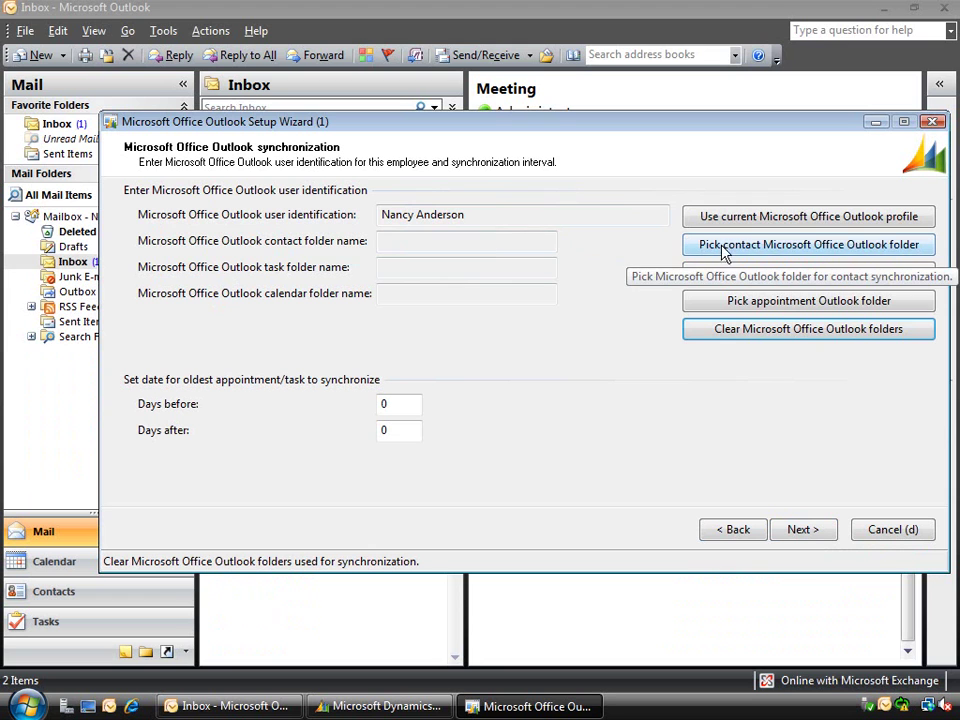
Set Contacts as the Outlook folder for contact synchronization.
left_click(785, 247)
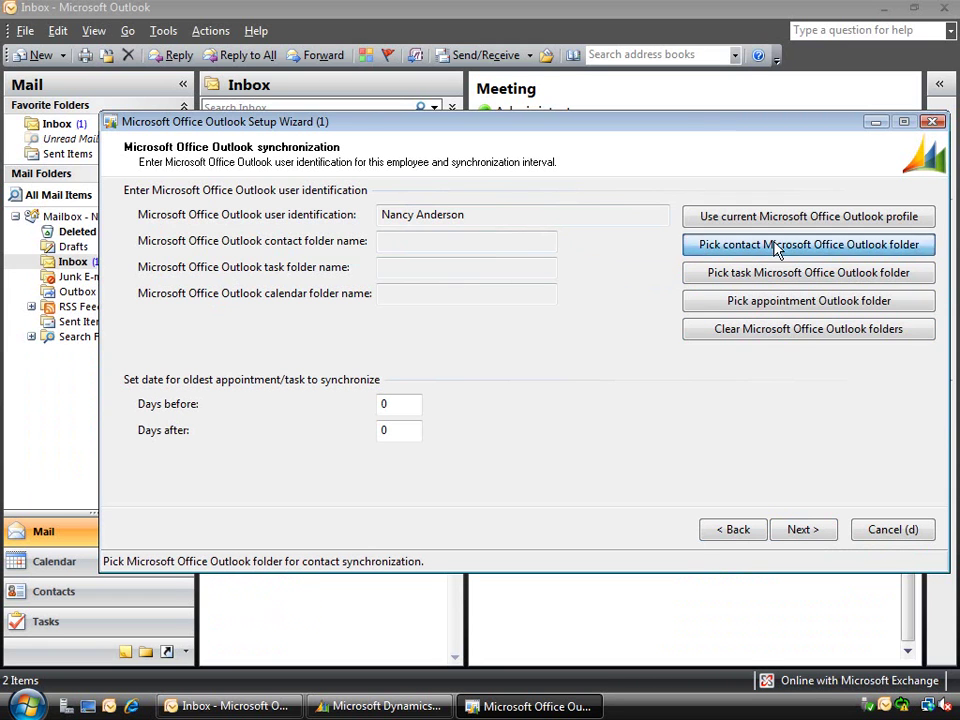
left_click(285, 706)
left_click(404, 297)
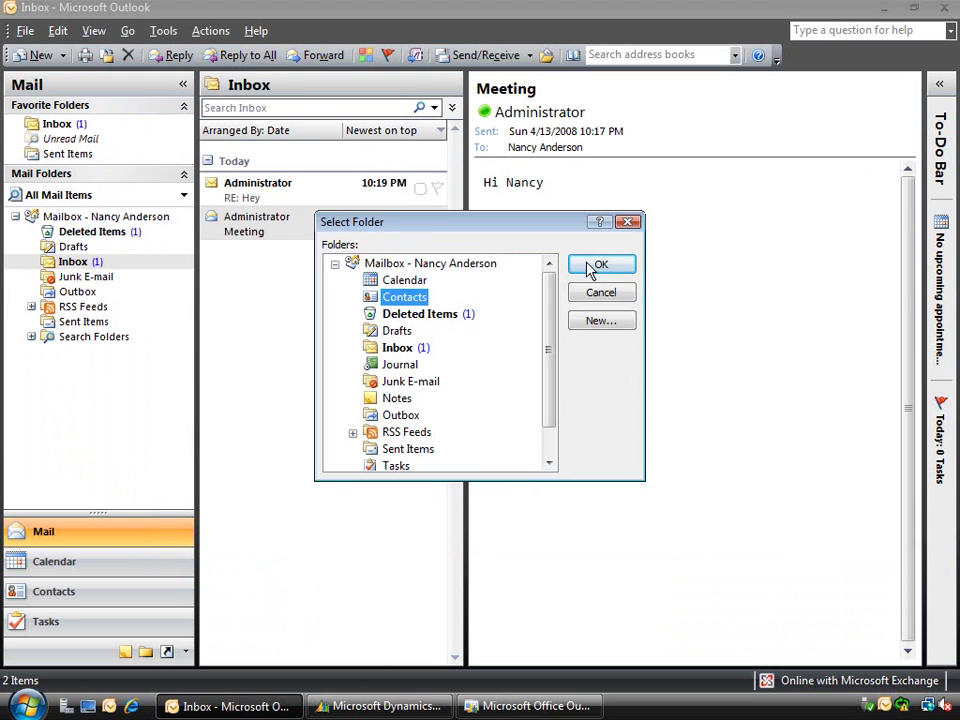
left_click(600, 265)
left_click(495, 706)
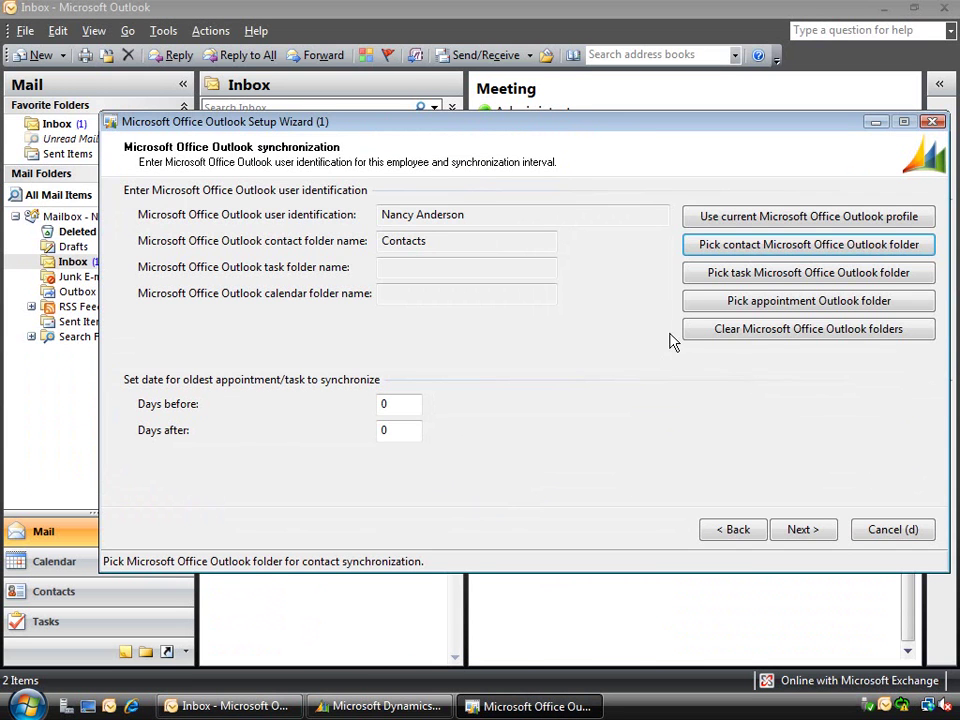
Set Tasks as the Outlook folder for task synchronization.
left_click(731, 275)
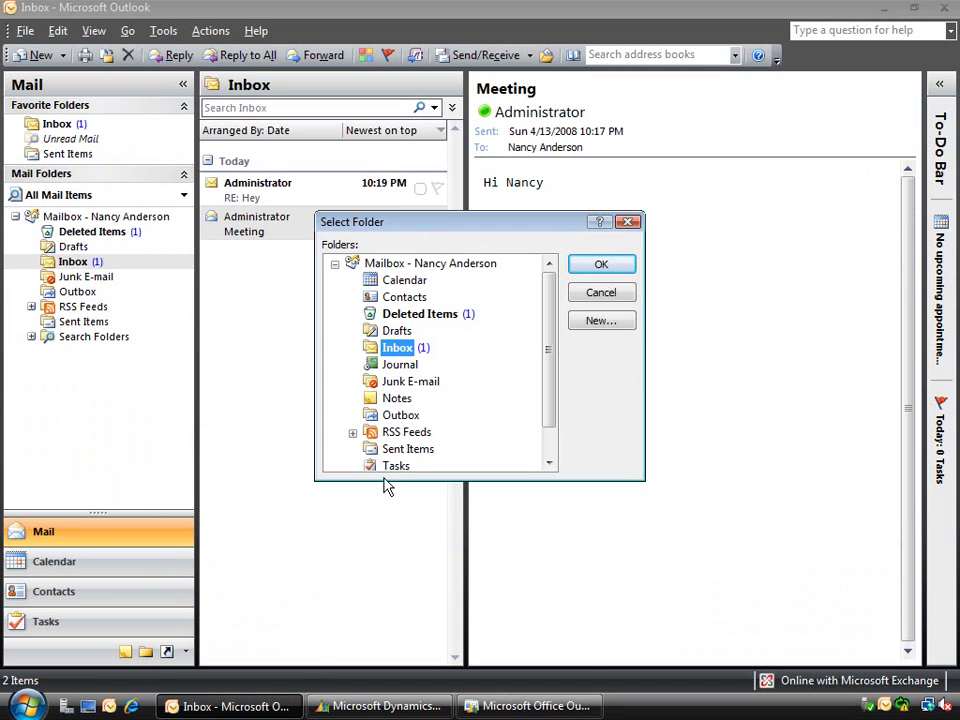
left_click(396, 465)
left_click(600, 265)
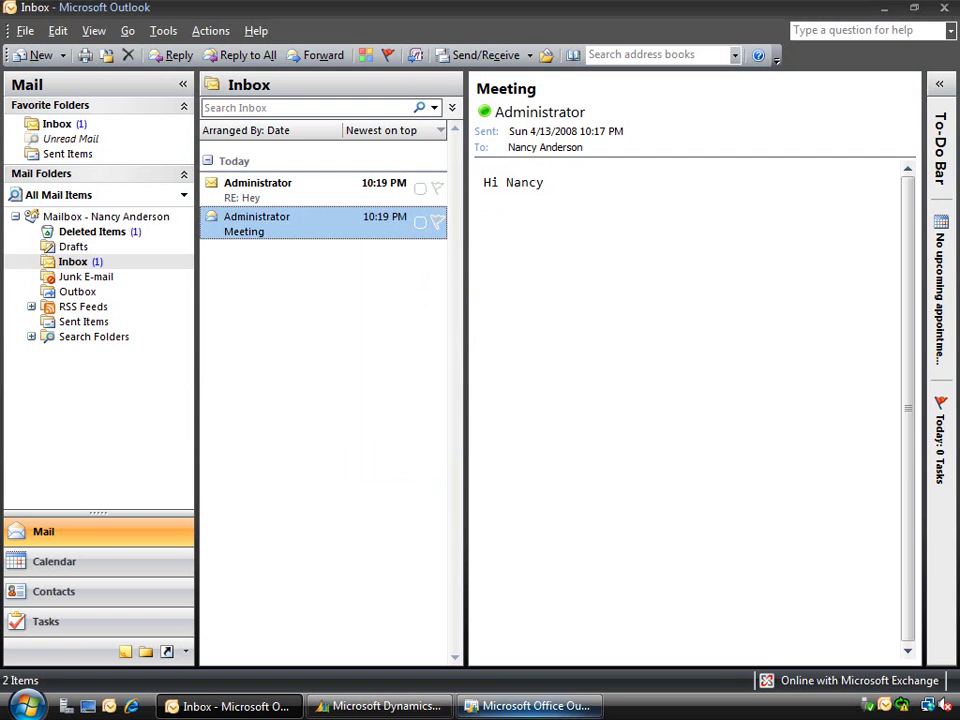
left_click(504, 706)
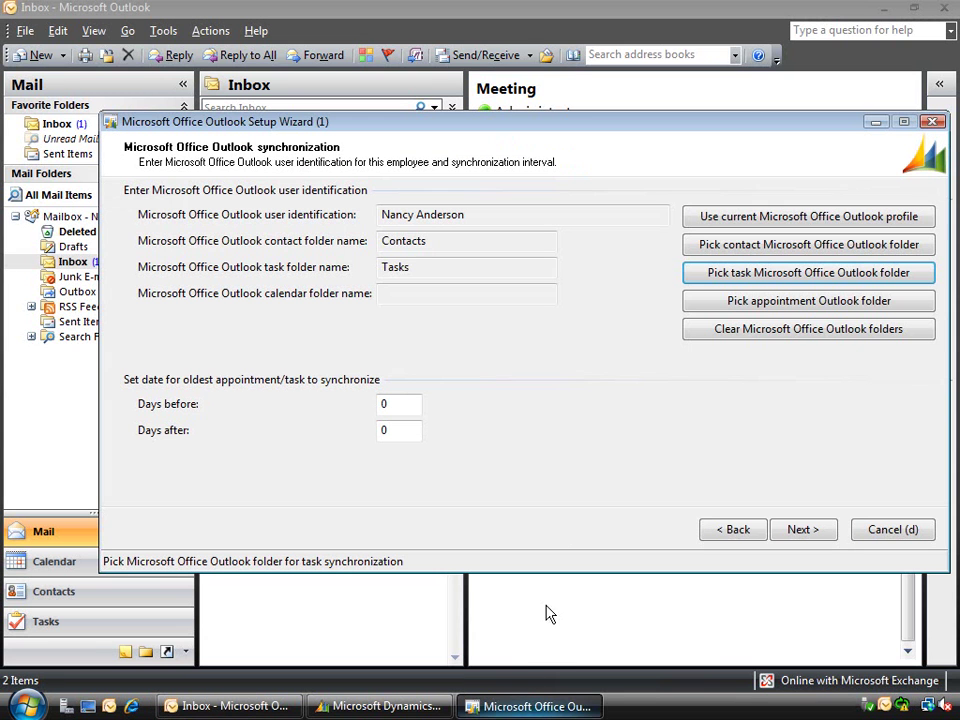
Set Calendar as the appointment sync folder and finish the wizard.
left_click(405, 292)
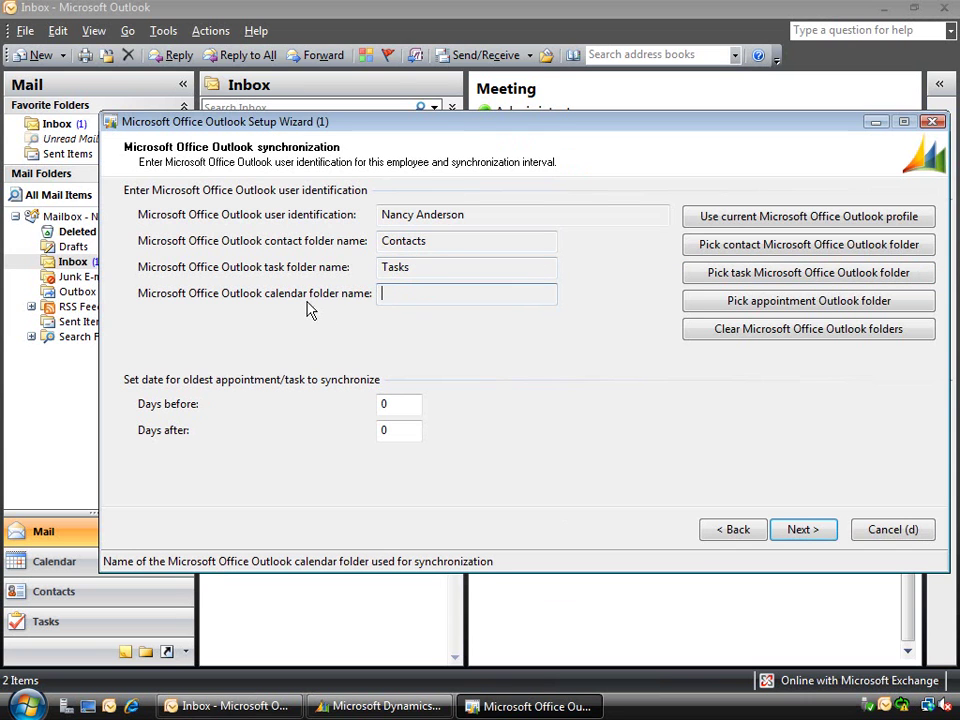
left_click(741, 303)
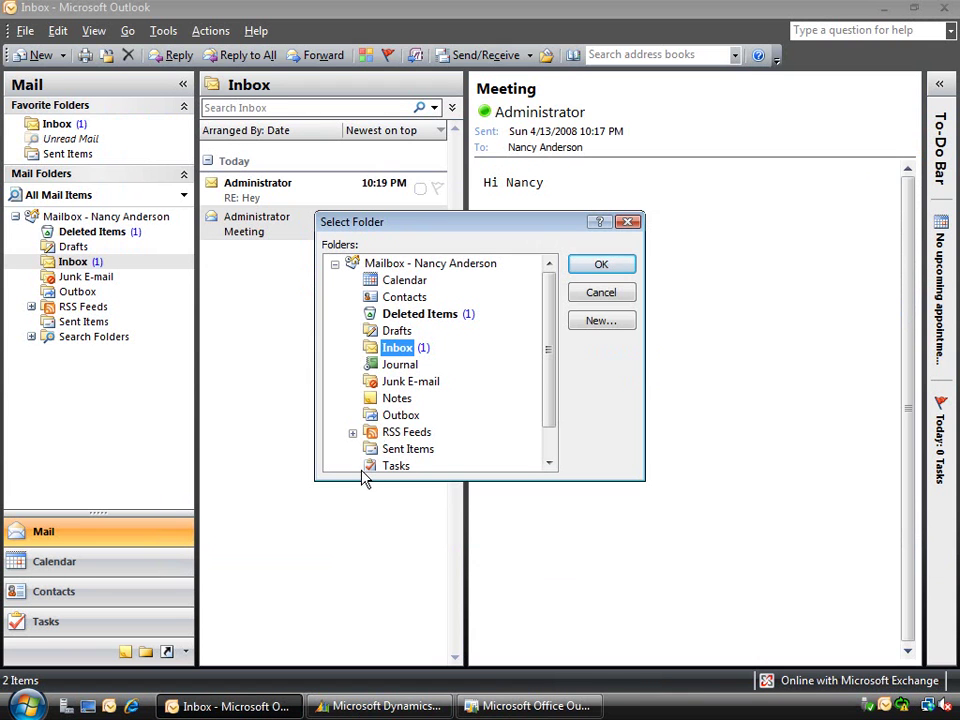
left_click(398, 282)
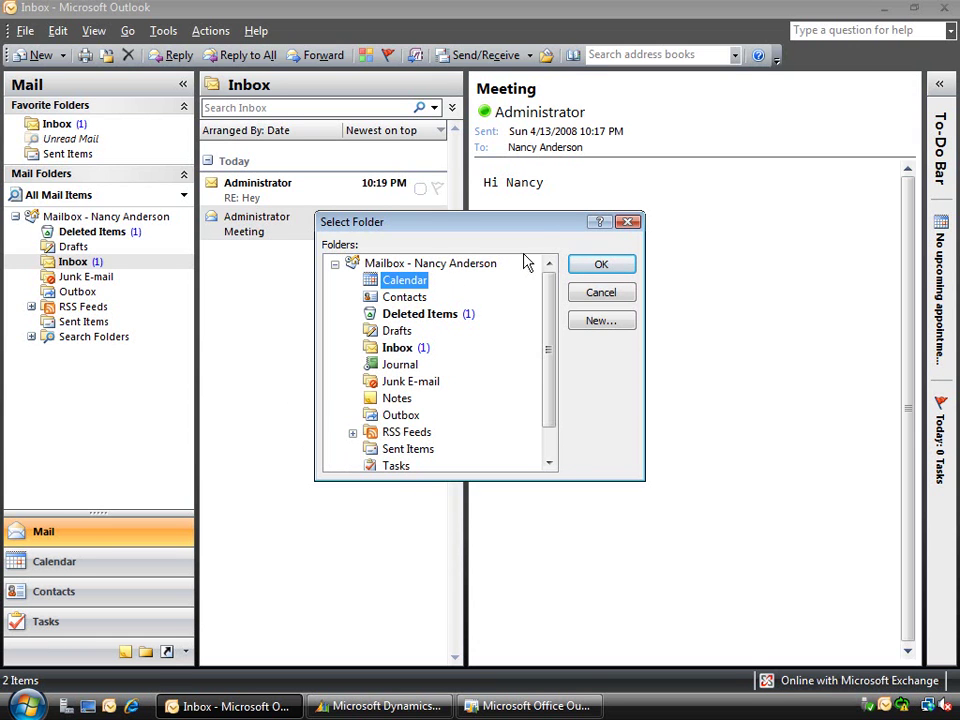
left_click_drag(540, 228, 520, 283)
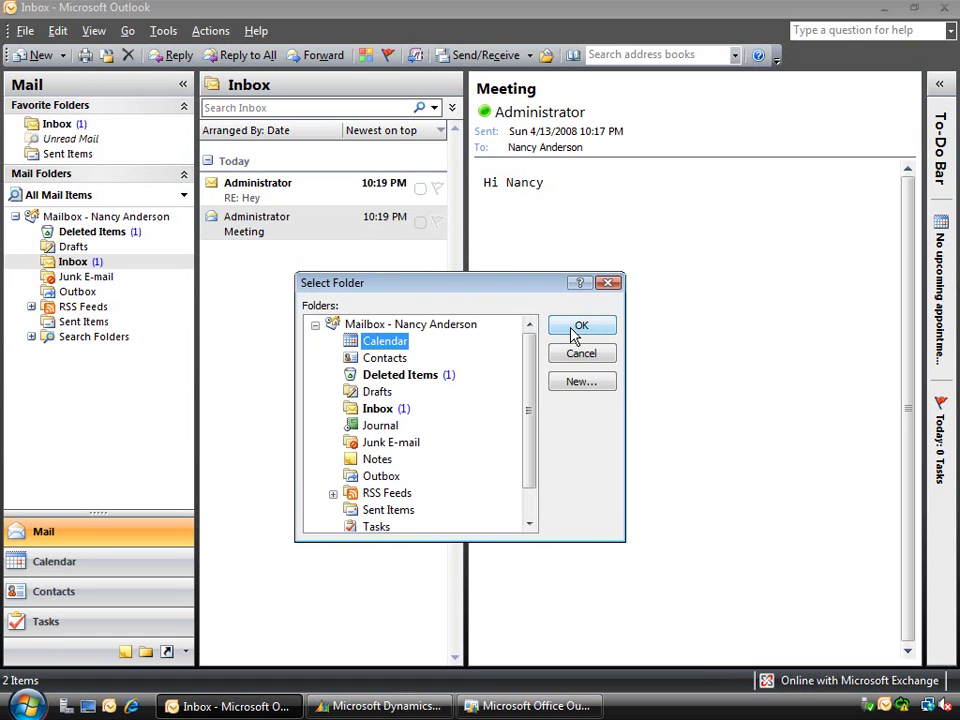
left_click(576, 328)
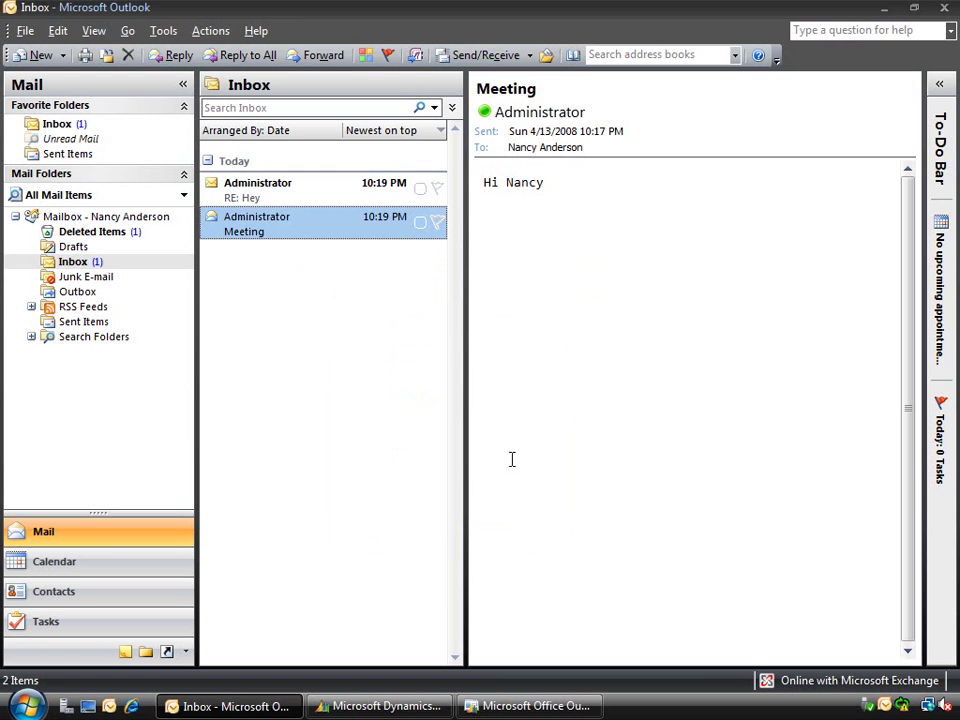
left_click(510, 709)
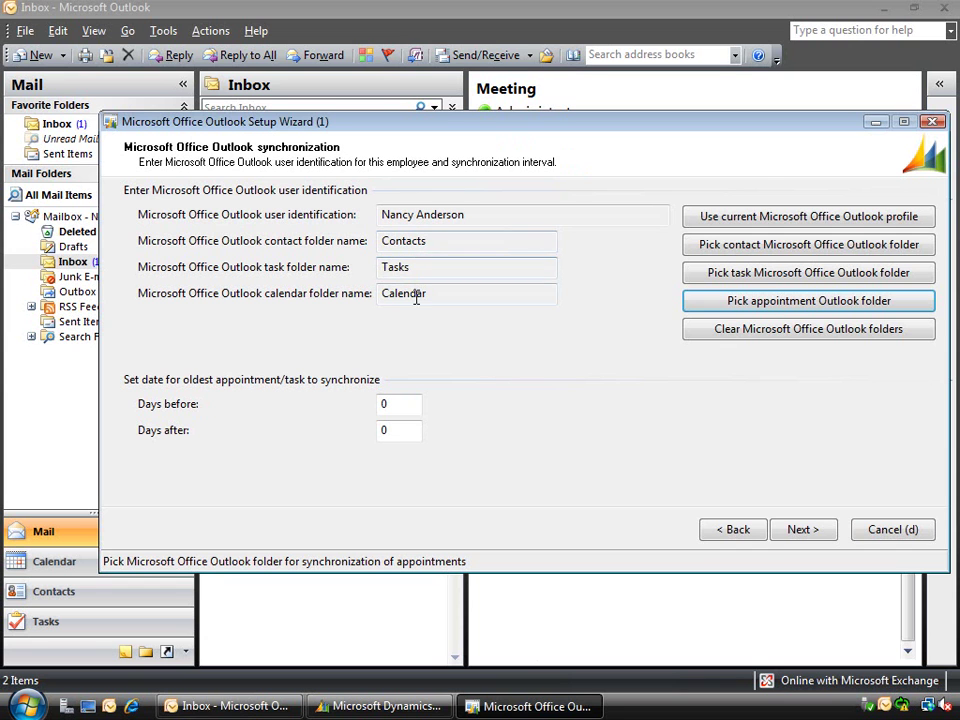
left_click(802, 533)
left_click(803, 531)
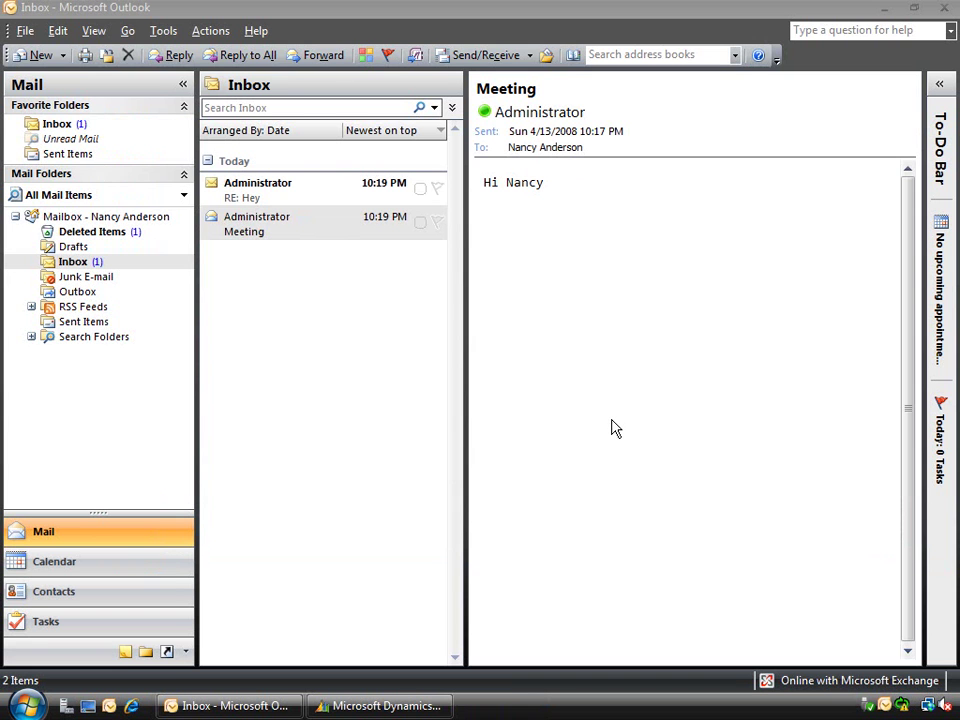
Back in Dynamics AX, add the first CRM contact to Outlook synchronization.
left_click(445, 707)
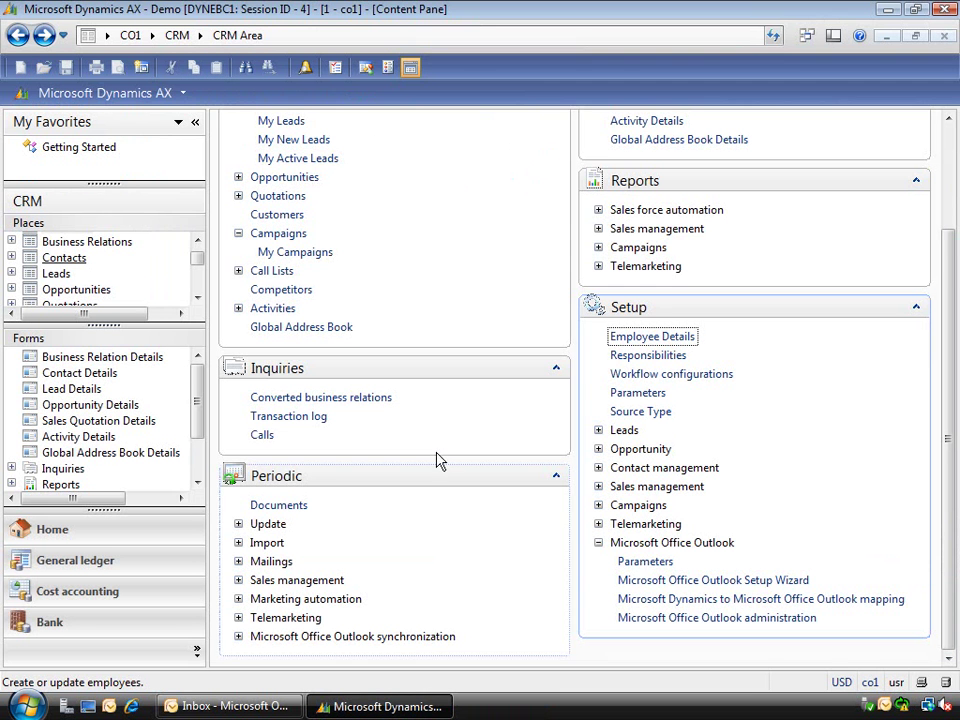
scroll(403, 365, "up", 3)
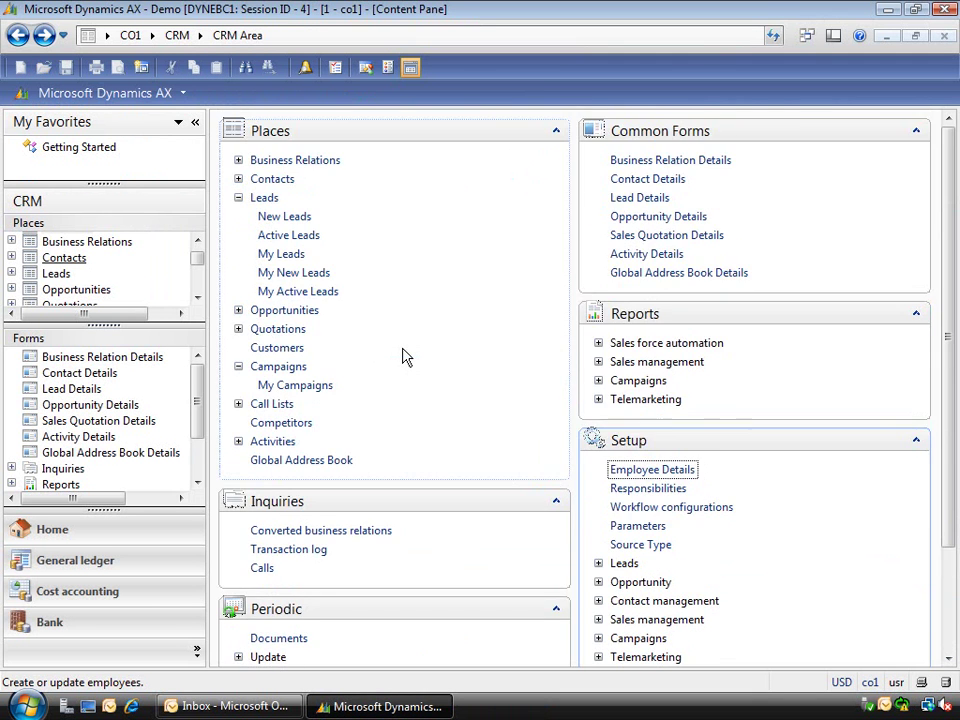
left_click(264, 197)
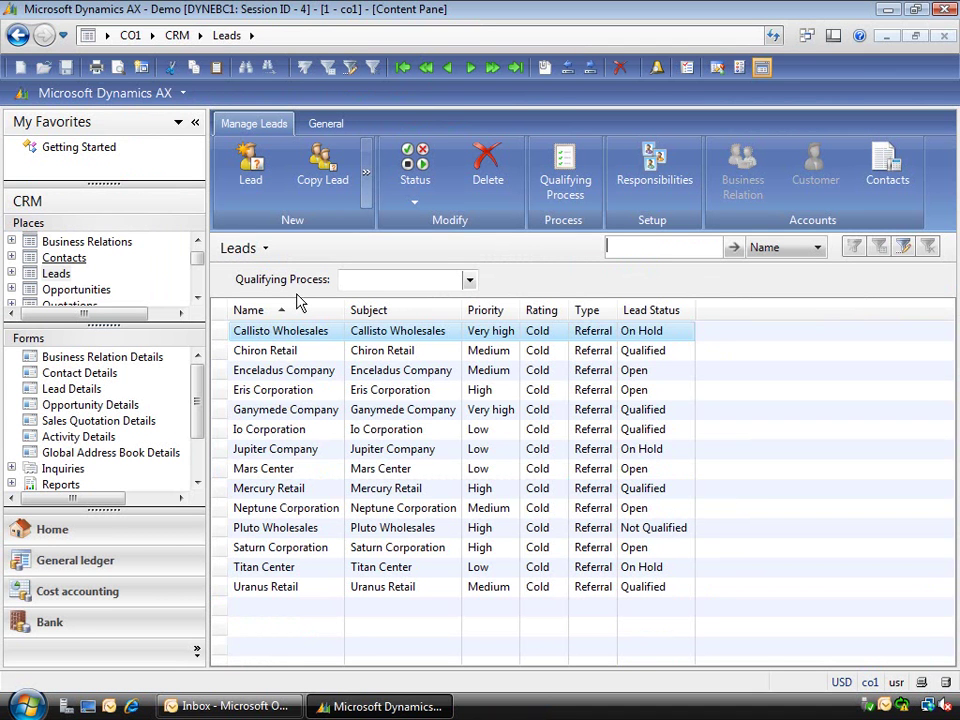
left_click(18, 35)
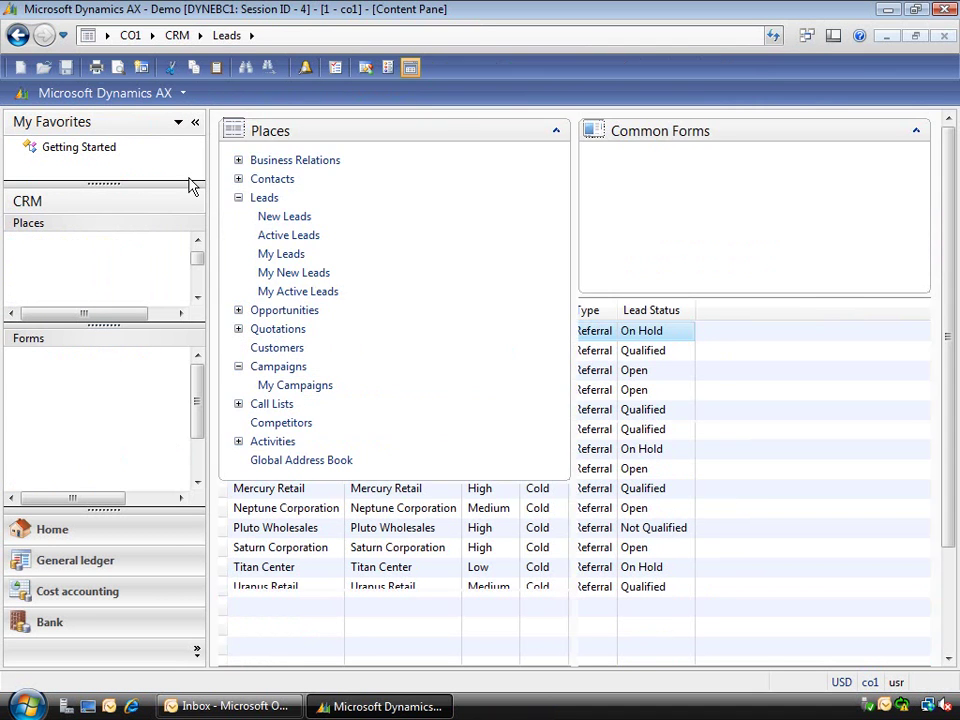
left_click(272, 179)
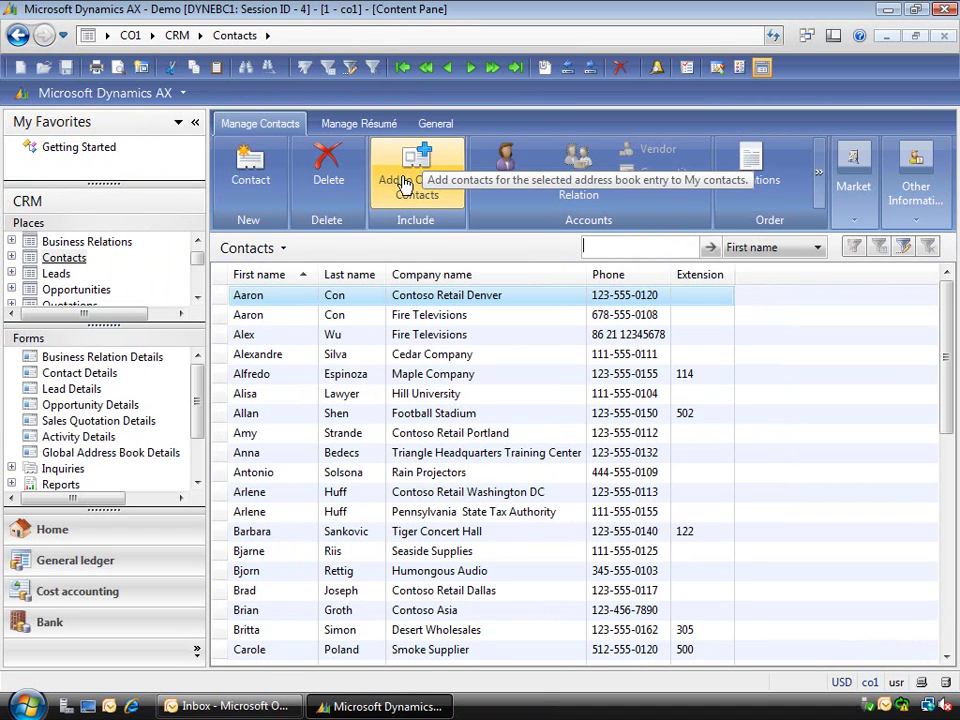
left_click(266, 298)
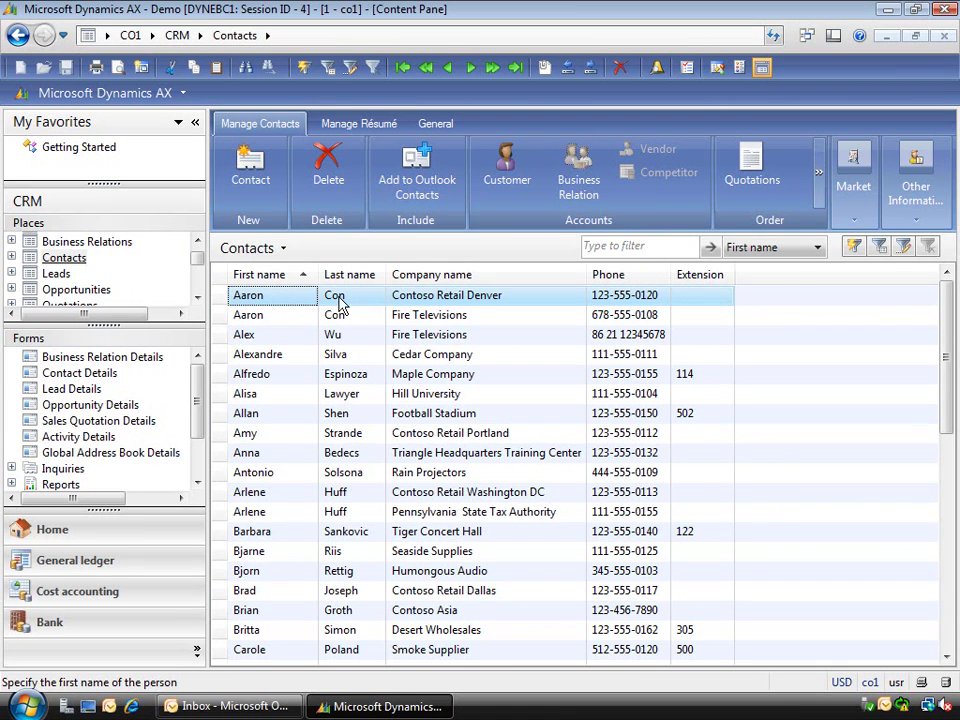
left_click(400, 177)
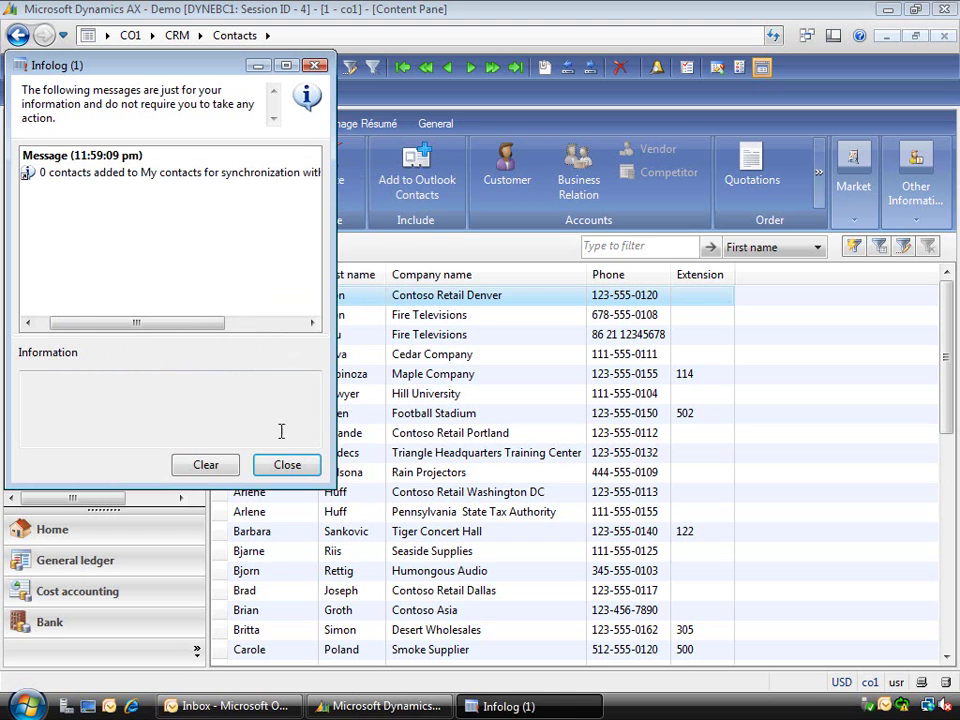
left_click(289, 466)
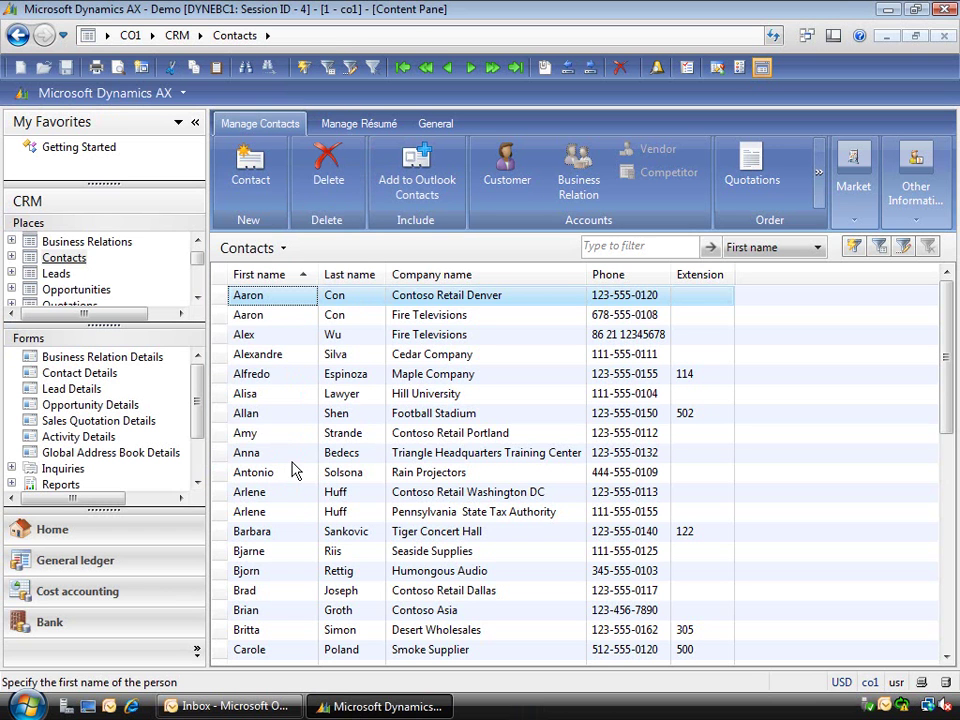
Add the Fire Televisions contact to Outlook synchronization.
left_click(270, 345)
left_click(416, 208)
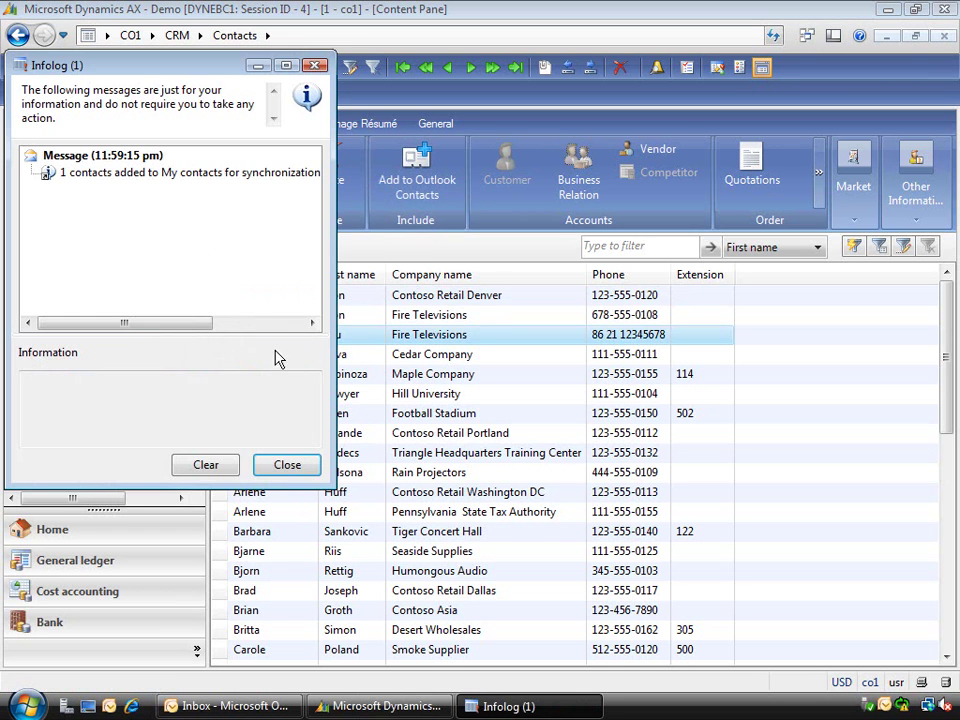
left_click(305, 466)
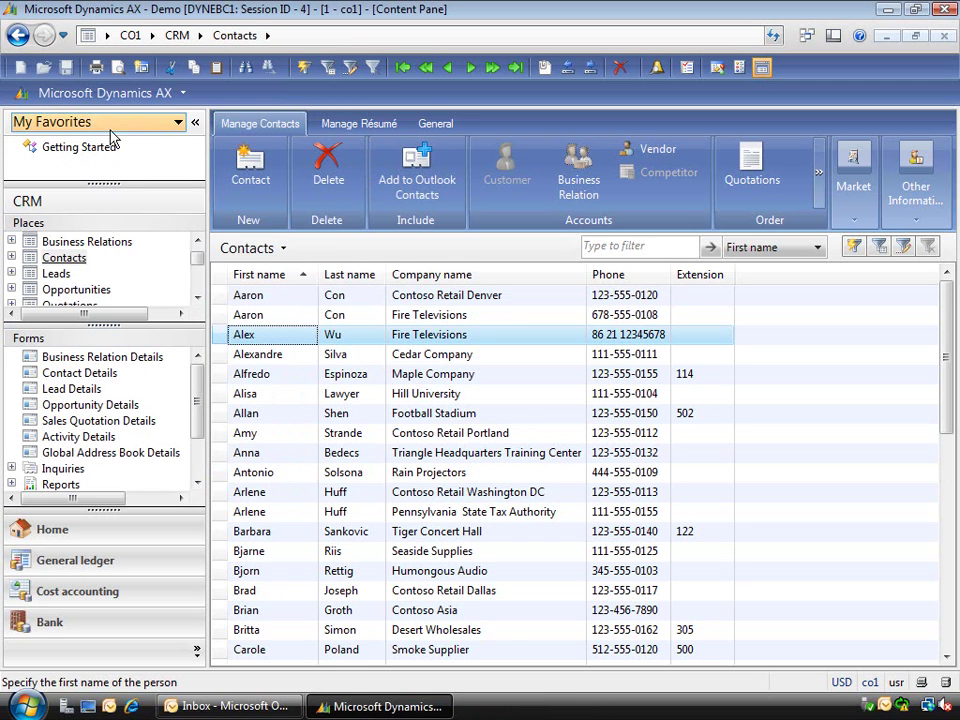
Run Periodic Outlook synchronization, yielding 1 contact synchronized and 1 deleted.
left_click(18, 35)
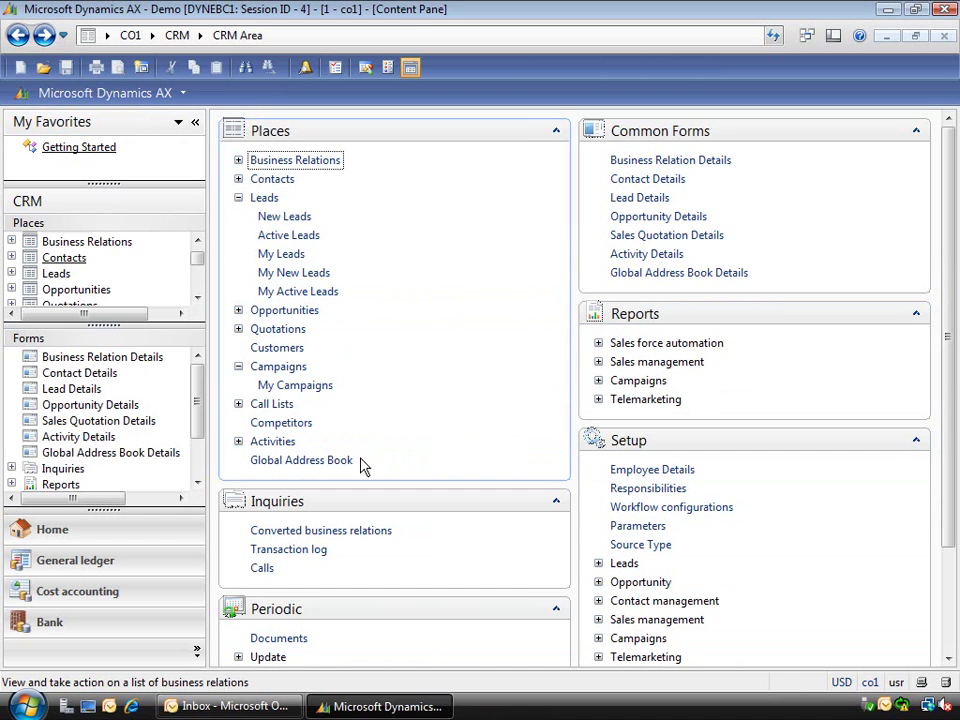
left_click_drag(950, 440, 949, 590)
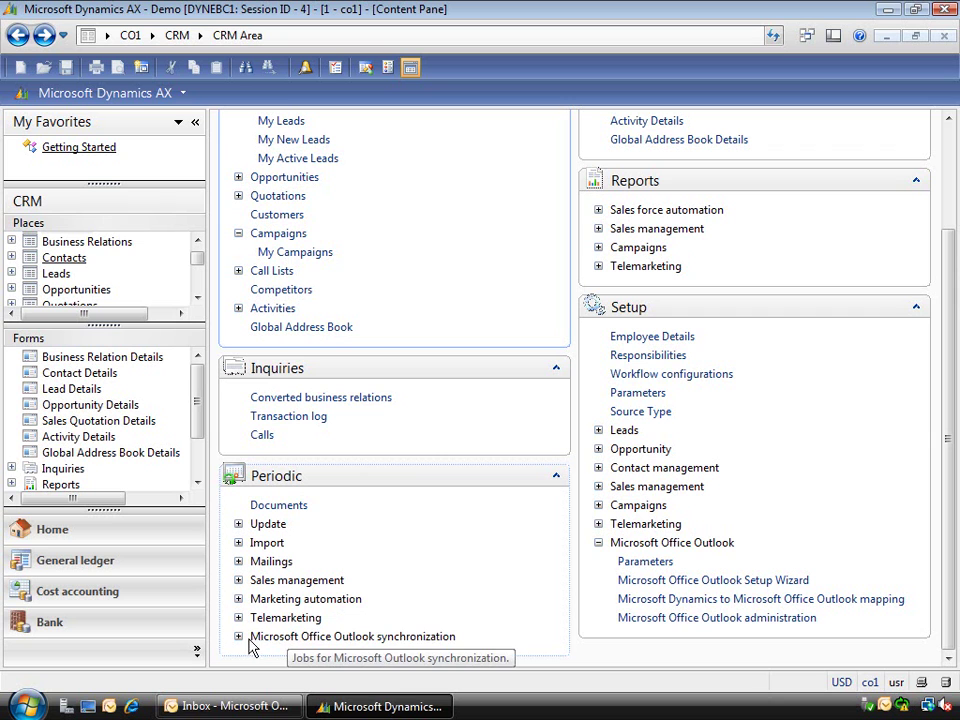
left_click(238, 637)
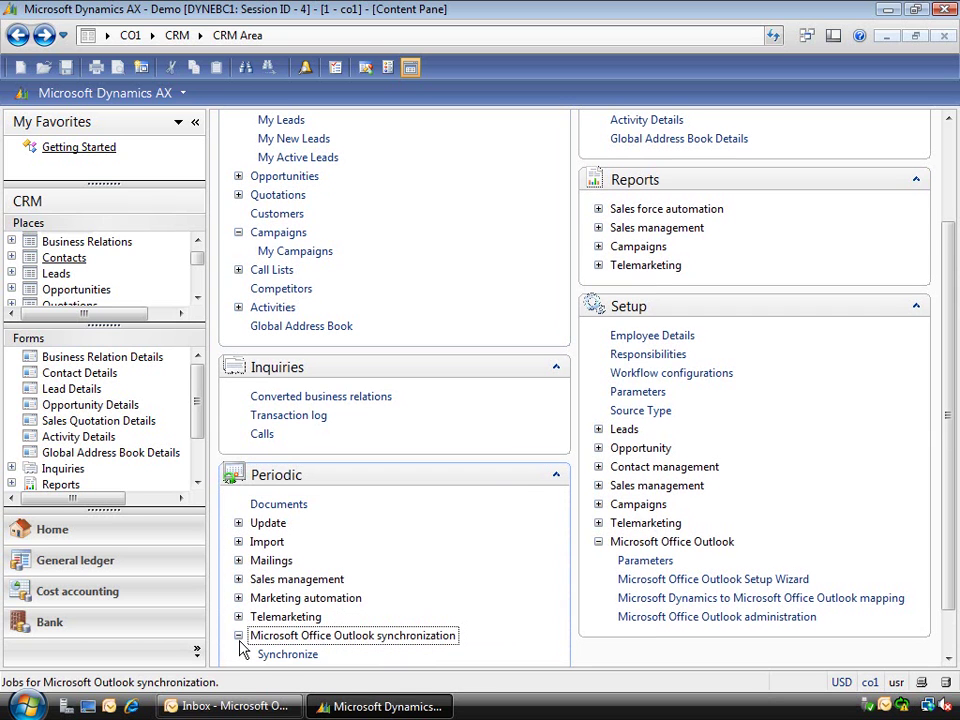
left_click(289, 655)
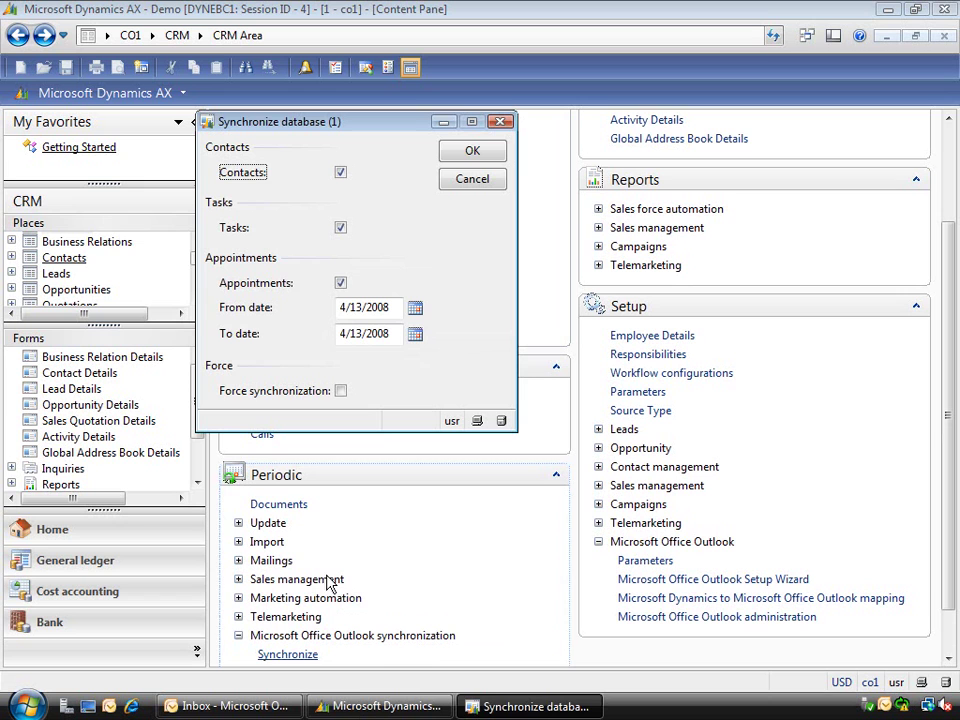
left_click(466, 154)
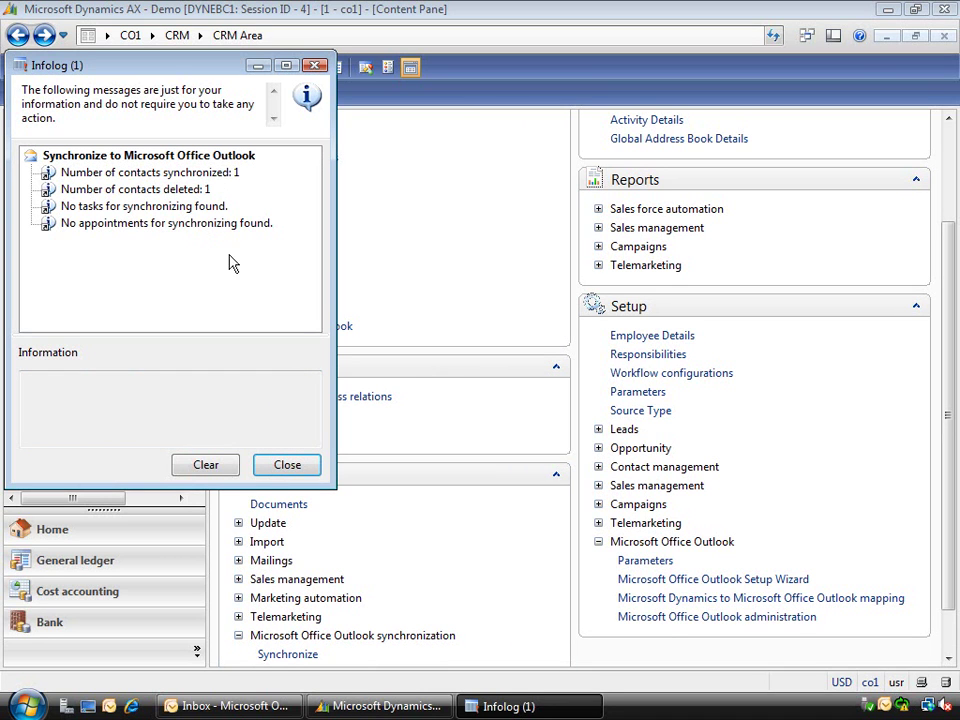
left_click(290, 466)
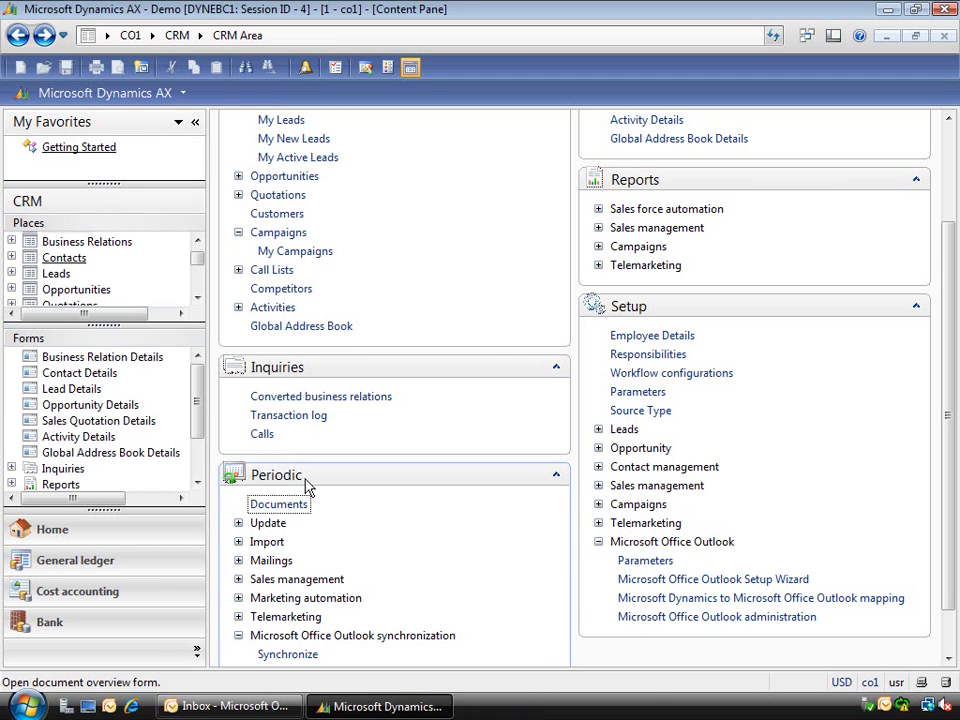
In Outlook, check Fire Televisions appears in Contacts, then view the empty To-Do List.
left_click(282, 707)
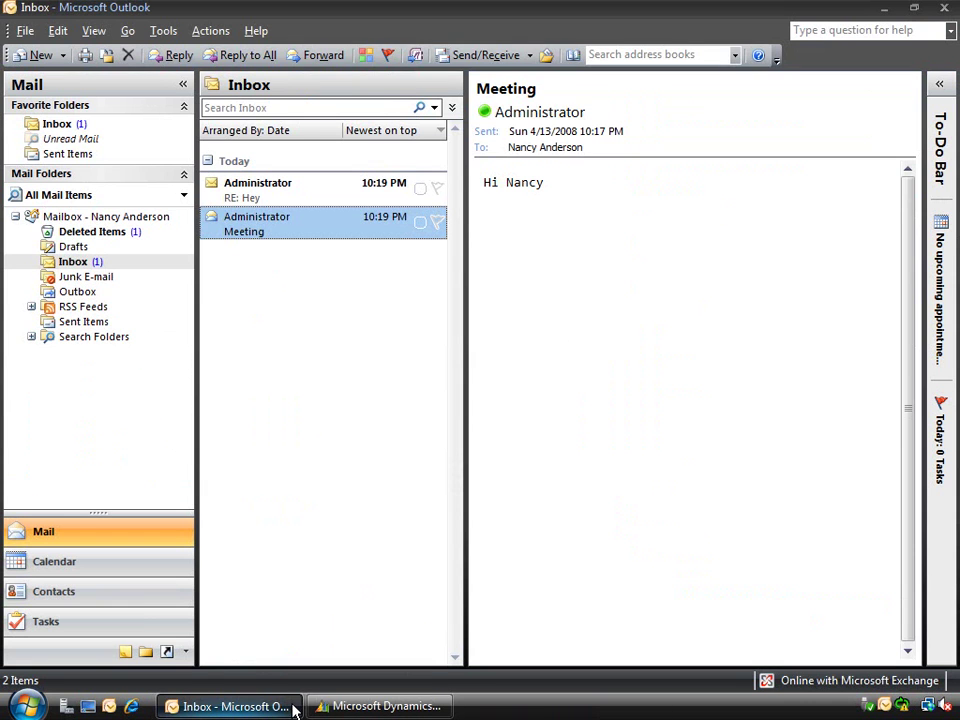
left_click(143, 596)
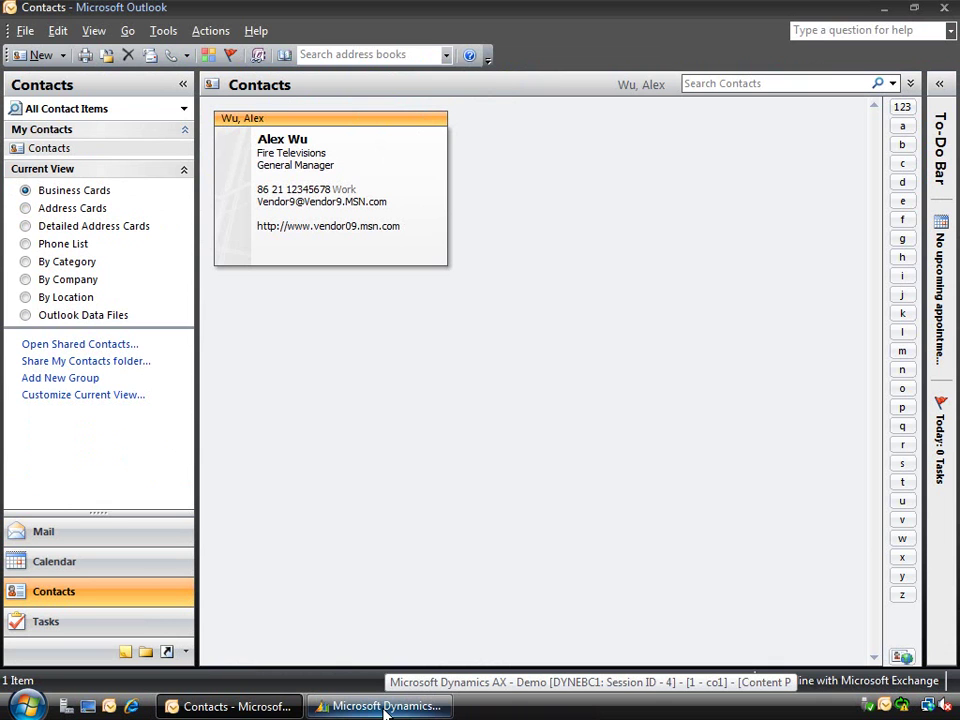
left_click(154, 626)
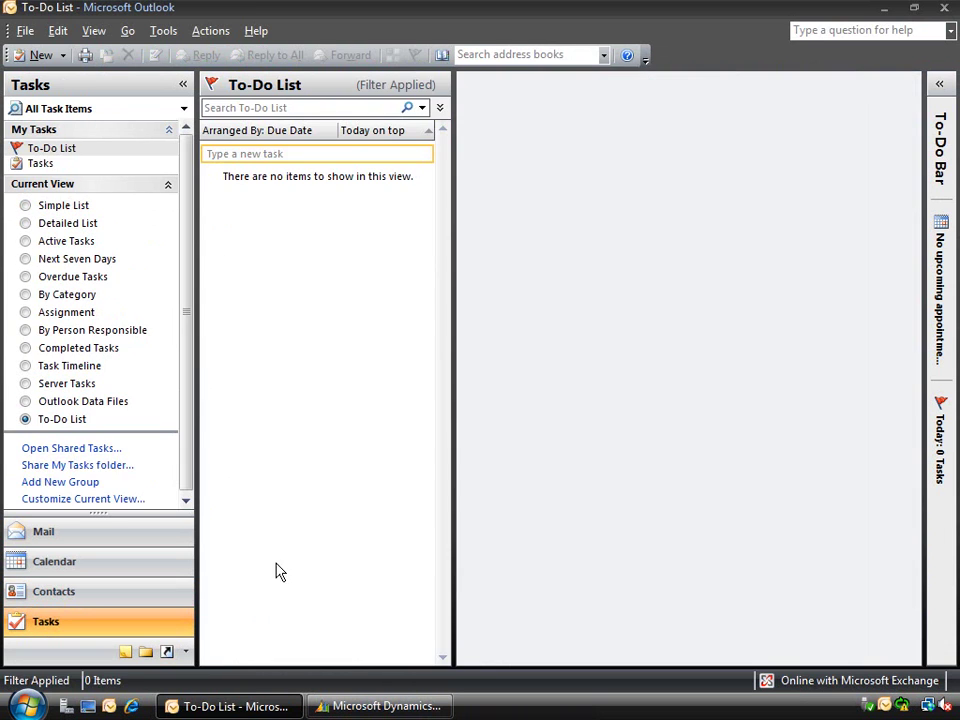